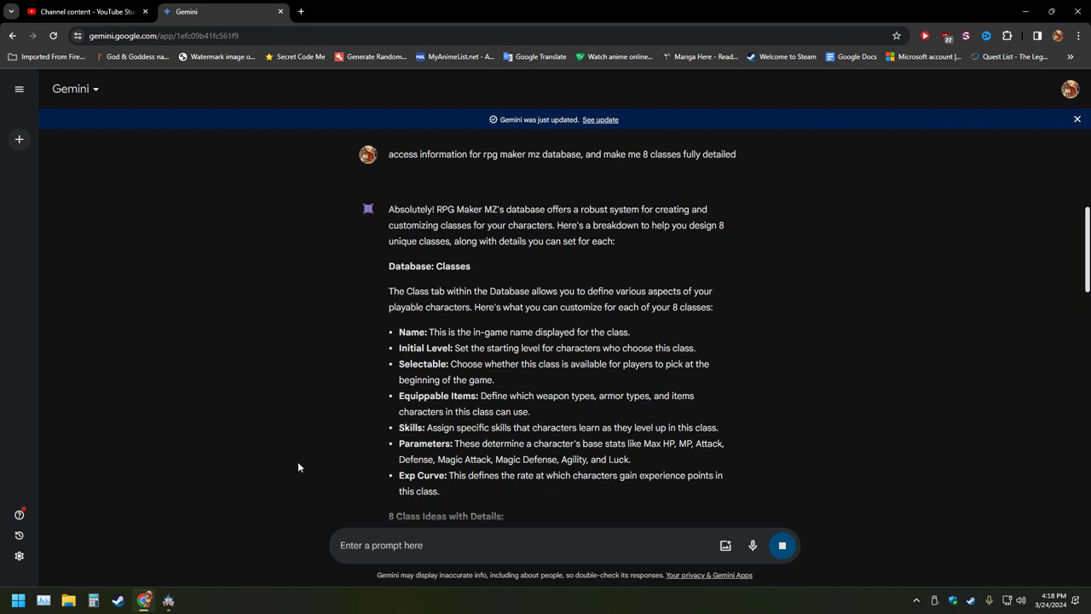
# Review Gemini's eight class ideas, from Fighter to Dancer, against the empty Classes database in RPG Maker MZ
pyautogui.scroll(-4, 311, 443)
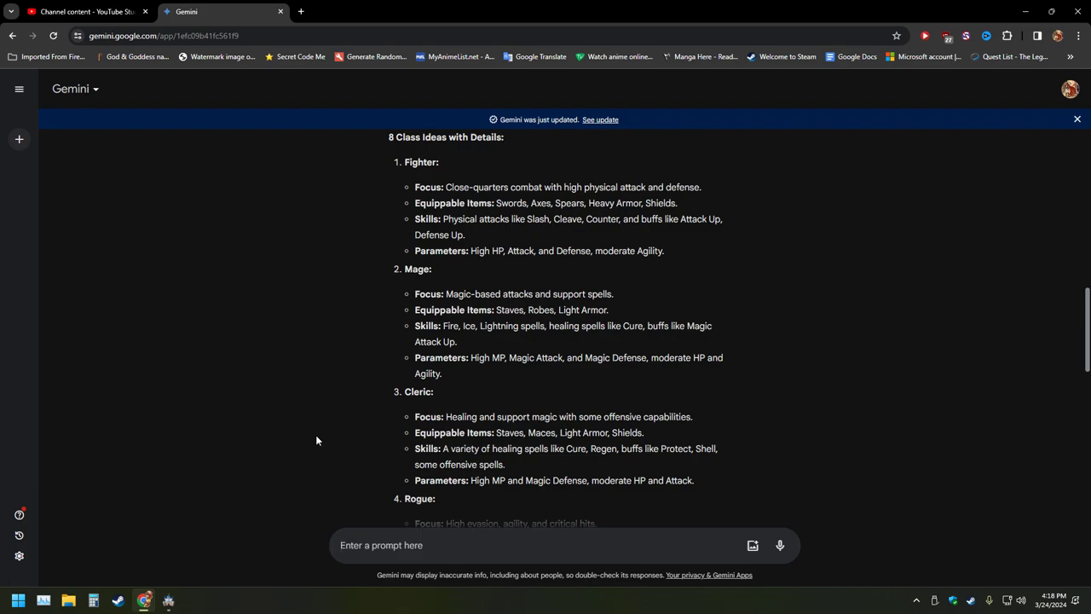
pyautogui.hotkey('alt', 'Tab')
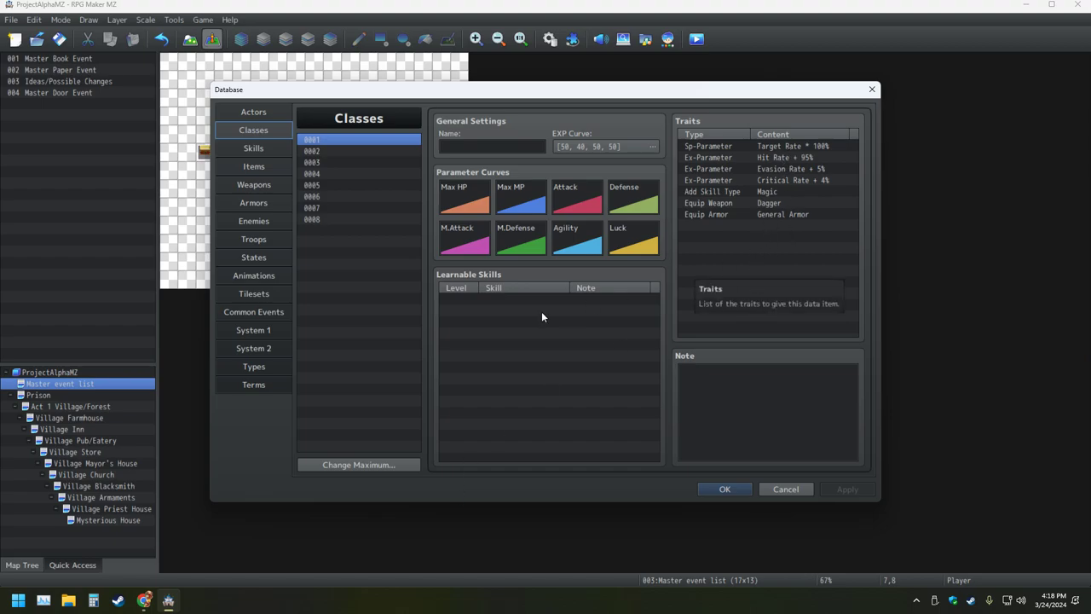
pyautogui.hotkey('alt', 'Tab')
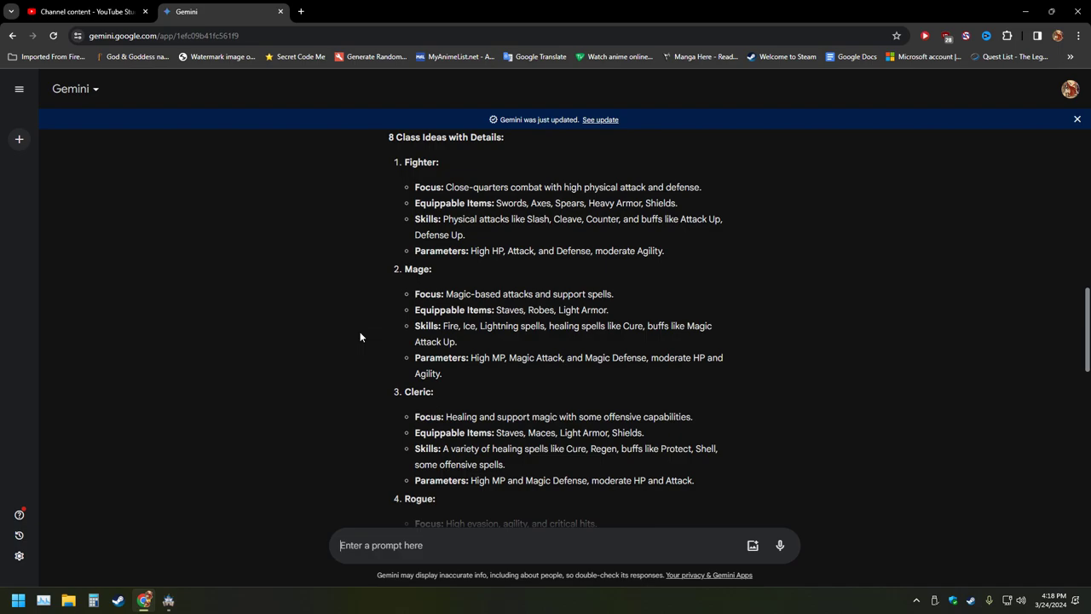
pyautogui.scroll(-10, 360, 337)
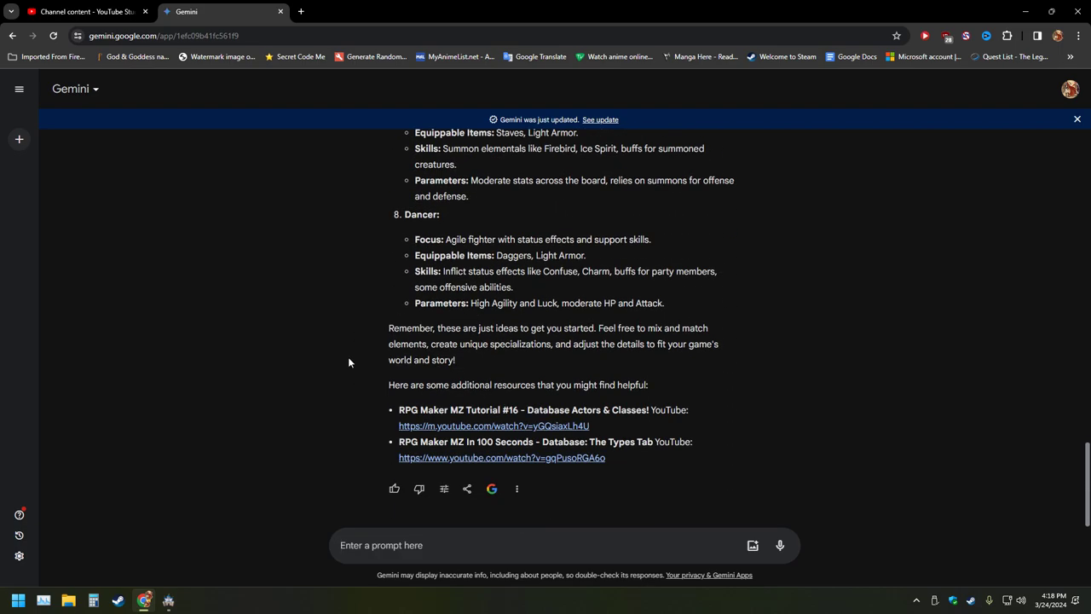
pyautogui.scroll(2, 344, 361)
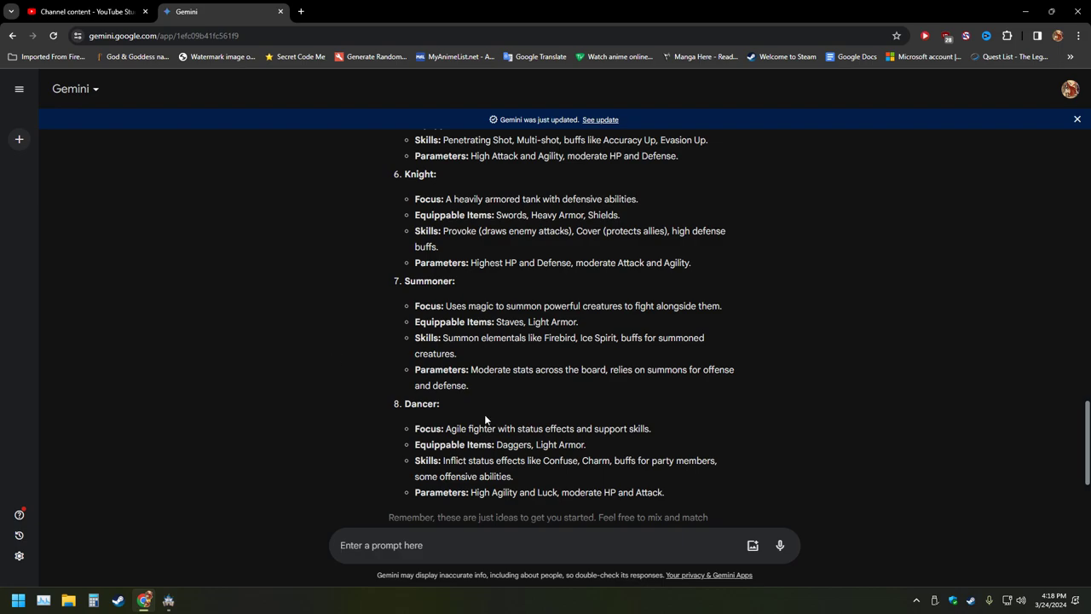
pyautogui.moveTo(487, 418); pyautogui.dragTo(327, 389)
pyautogui.click(348, 397)
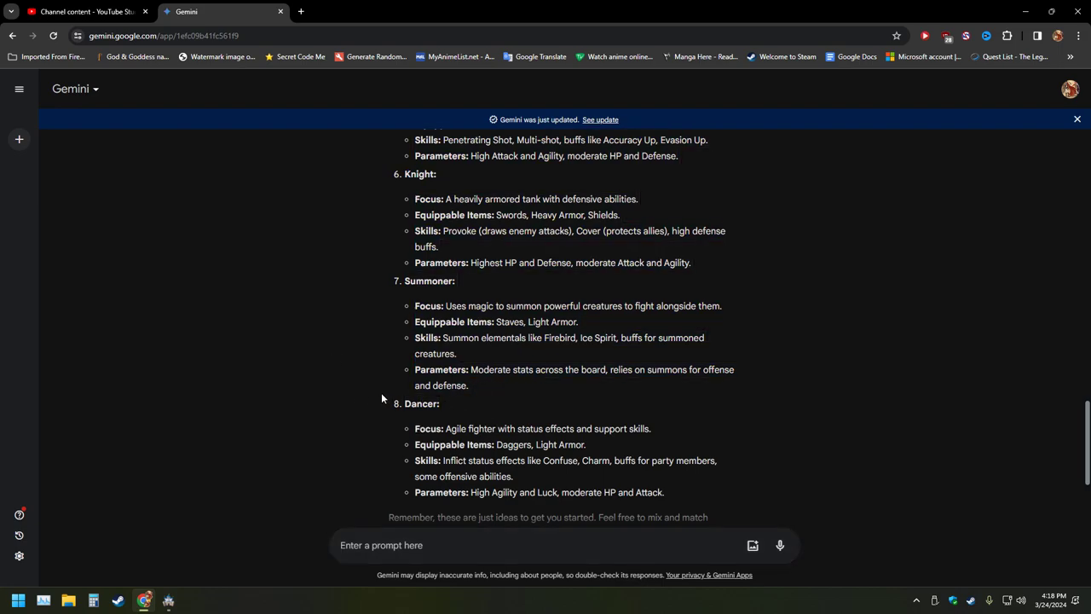
pyautogui.scroll(4, 364, 392)
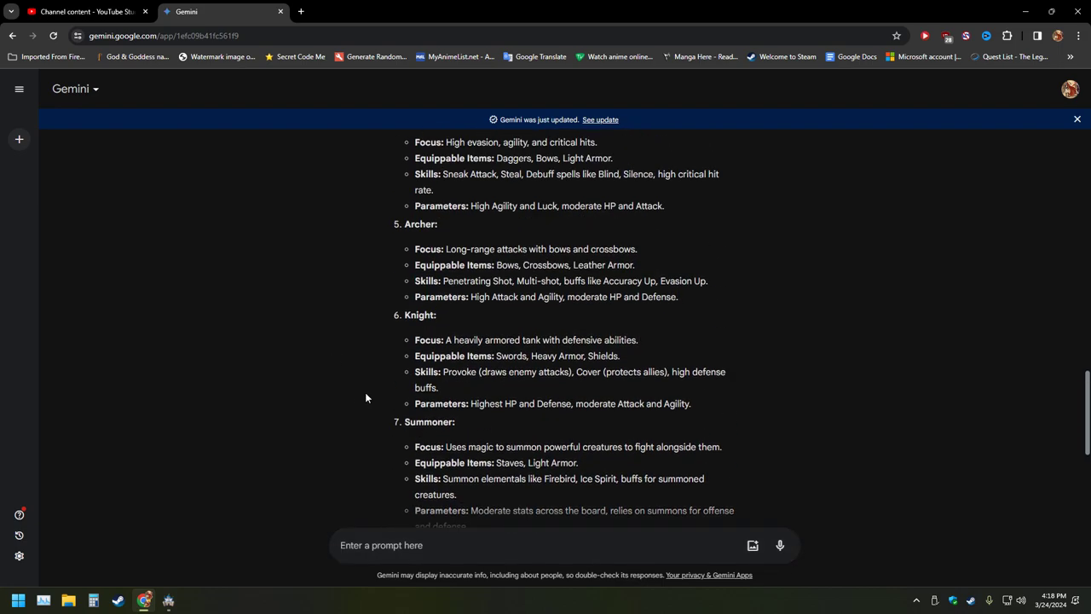
pyautogui.scroll(-5, 364, 389)
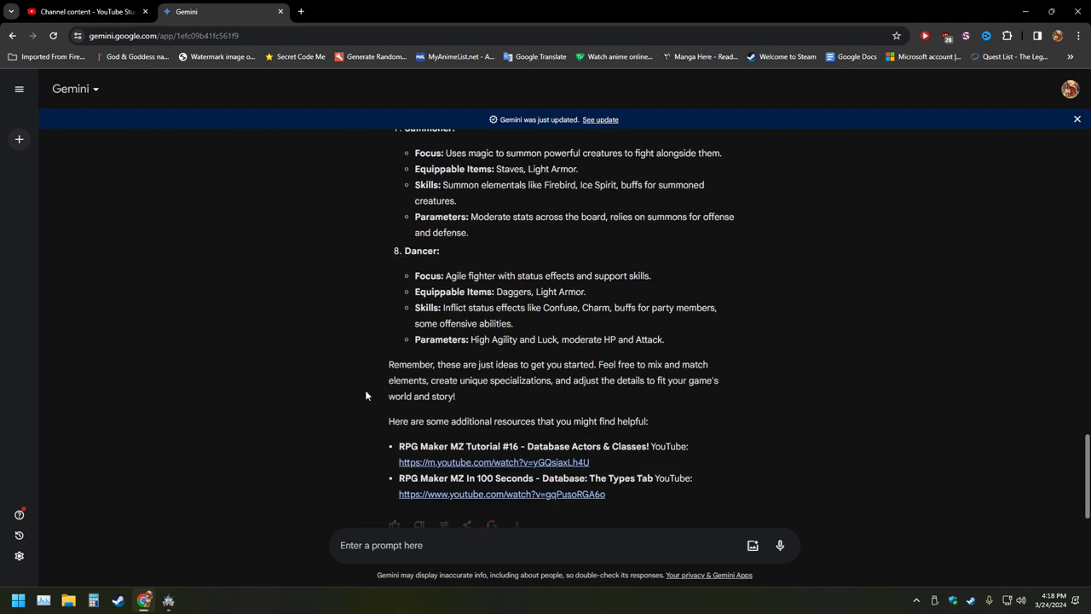
pyautogui.click(430, 546)
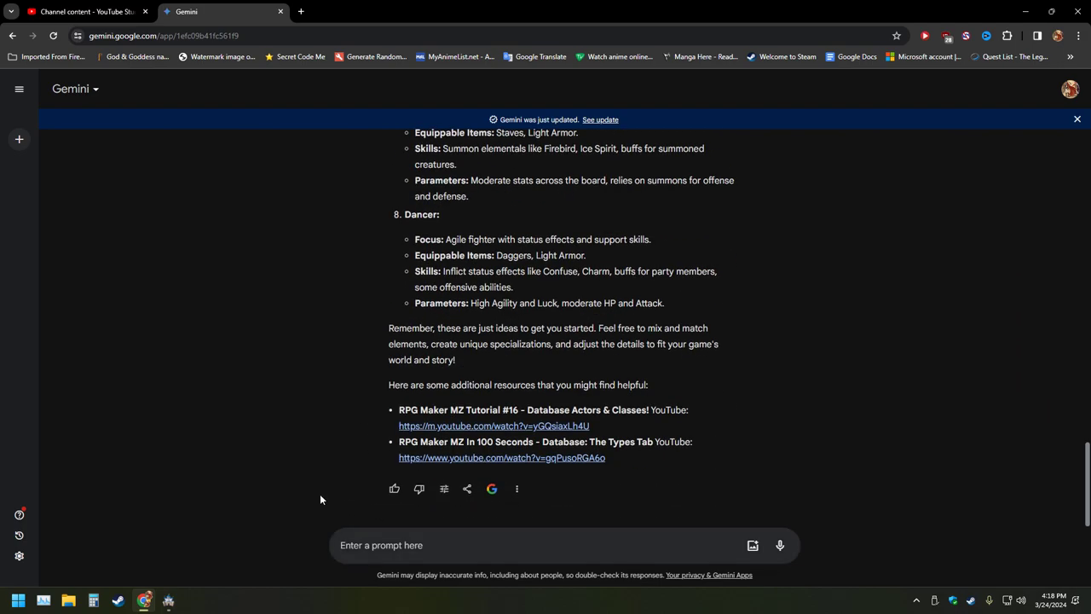
pyautogui.write('redo w')
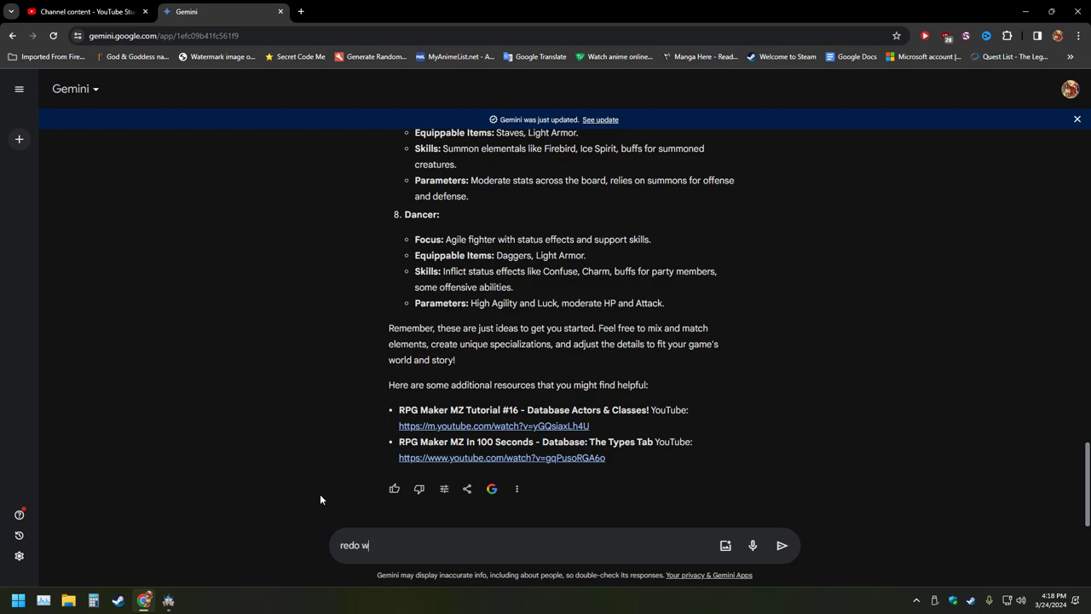
pyautogui.write('ith trai')
pyautogui.press('BackSpace')
pyautogui.press('BackSpace')
pyautogui.press('BackSpace')
pyautogui.press('BackSpace')
pyautogui.write('s')
pyautogui.press('BackSpace')
pyautogui.press('BackSpace')
pyautogui.press('BackSpace')
pyautogui.press('BackSpace')
pyautogui.press('BackSpace')
pyautogui.press('BackSpace')
pyautogui.press('BackSpace')
pyautogui.press('BackSpace')
pyautogui.press('BackSpace')
pyautogui.press('BackSpace')
pyautogui.press('BackSpace')
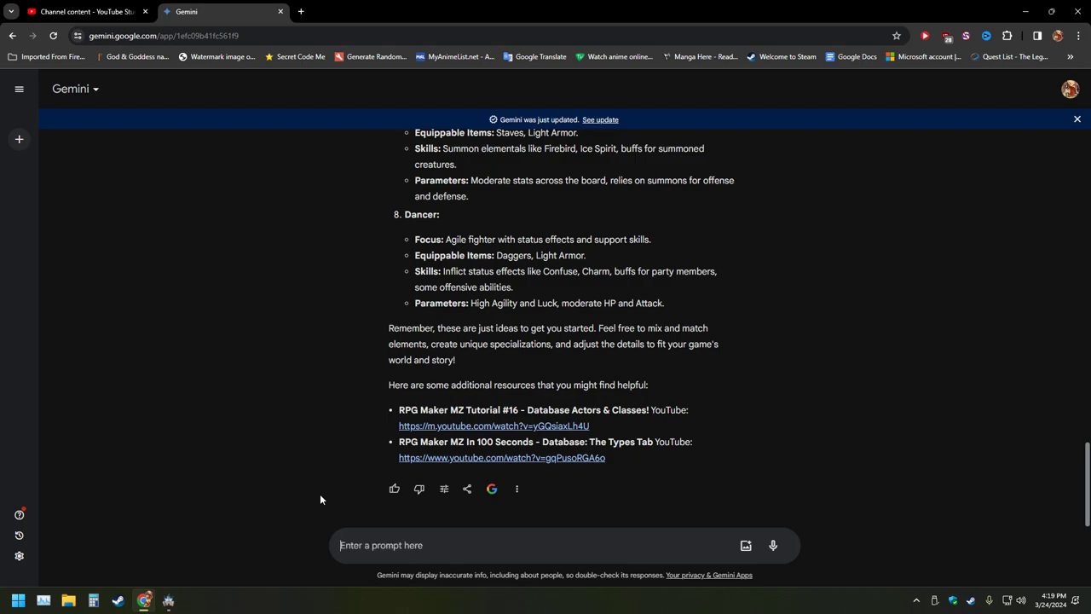
# Edit the eight-classes prompt, replacing "fully detailed" with "traits included. be creative for names", and resubmit it
pyautogui.scroll(20, 321, 499)
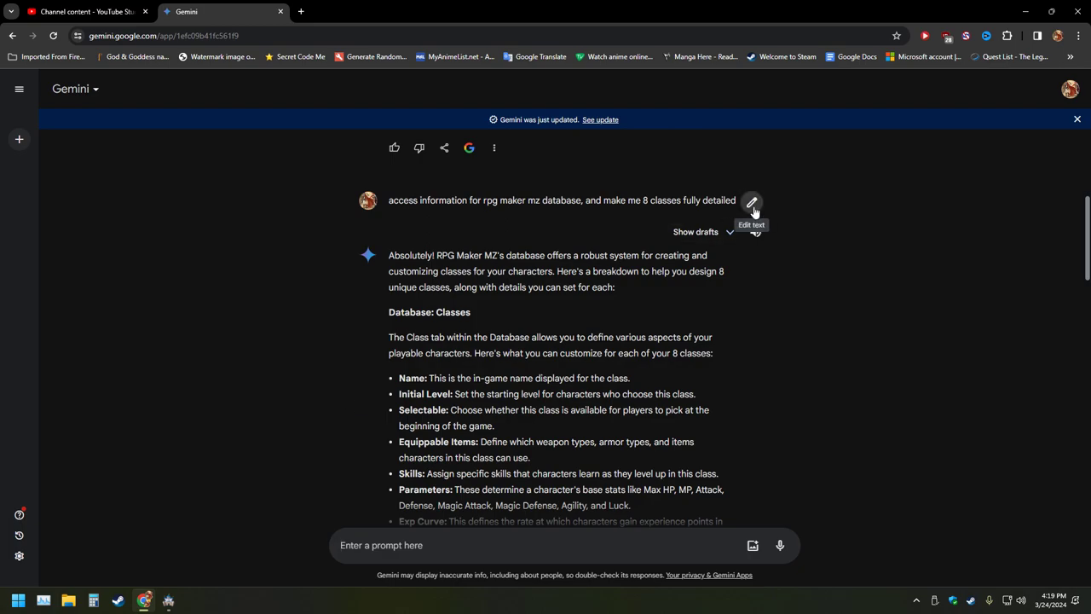
pyautogui.click(753, 205)
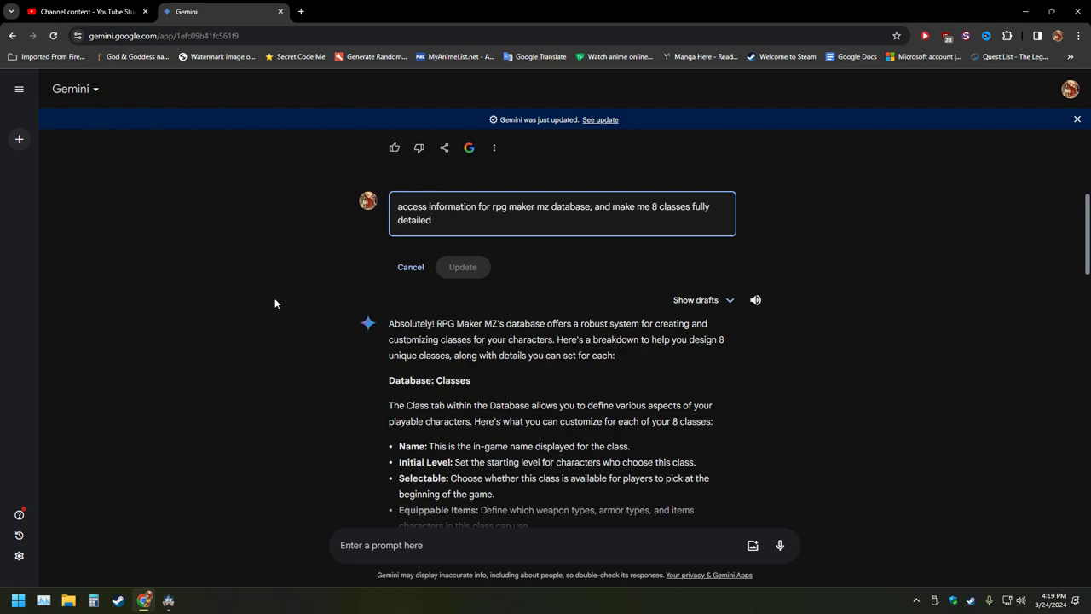
pyautogui.press('BackSpace')
pyautogui.press('BackSpace')
pyautogui.press('BackSpace')
pyautogui.press('BackSpace')
pyautogui.press('BackSpace')
pyautogui.press('BackSpace')
pyautogui.press('BackSpace')
pyautogui.press('BackSpace')
pyautogui.press('BackSpace')
pyautogui.press('BackSpace')
pyautogui.press('BackSpace')
pyautogui.press('BackSpace')
pyautogui.press('BackSpace')
pyautogui.press('BackSpace')
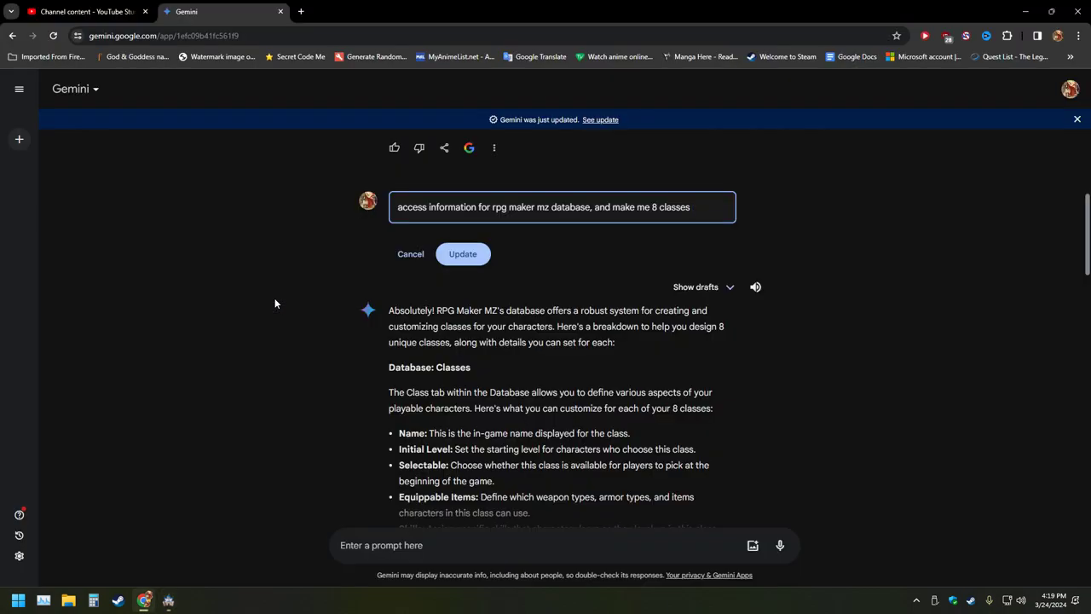
pyautogui.write('traits incl')
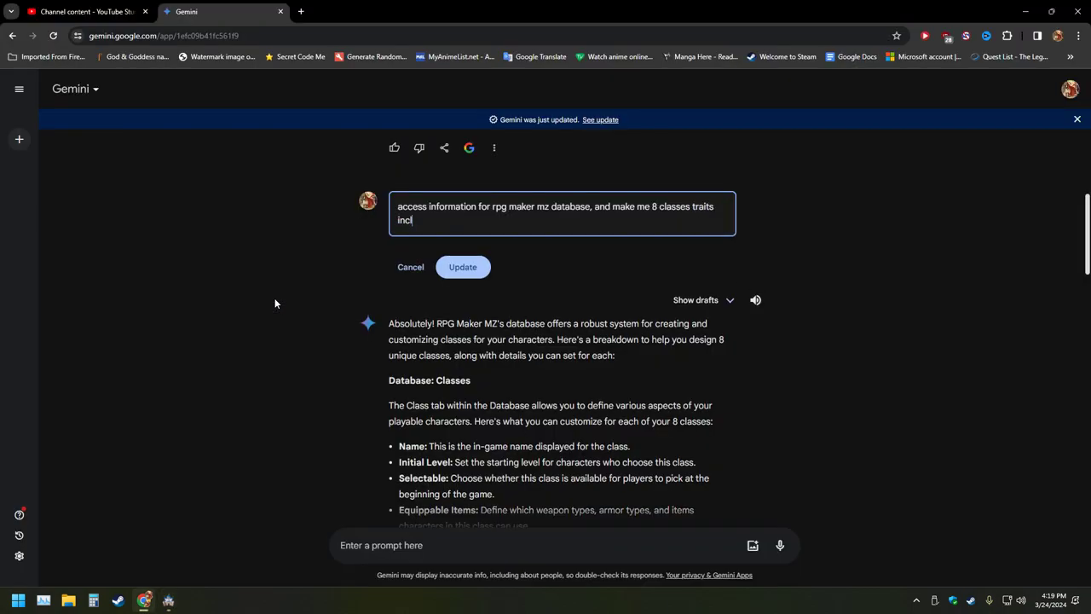
pyautogui.write('uded. use ma')
pyautogui.press('BackSpace')
pyautogui.press('BackSpace')
pyautogui.press('BackSpace')
pyautogui.press('BackSpace')
pyautogui.write('be creative for names')
pyautogui.press('Return')
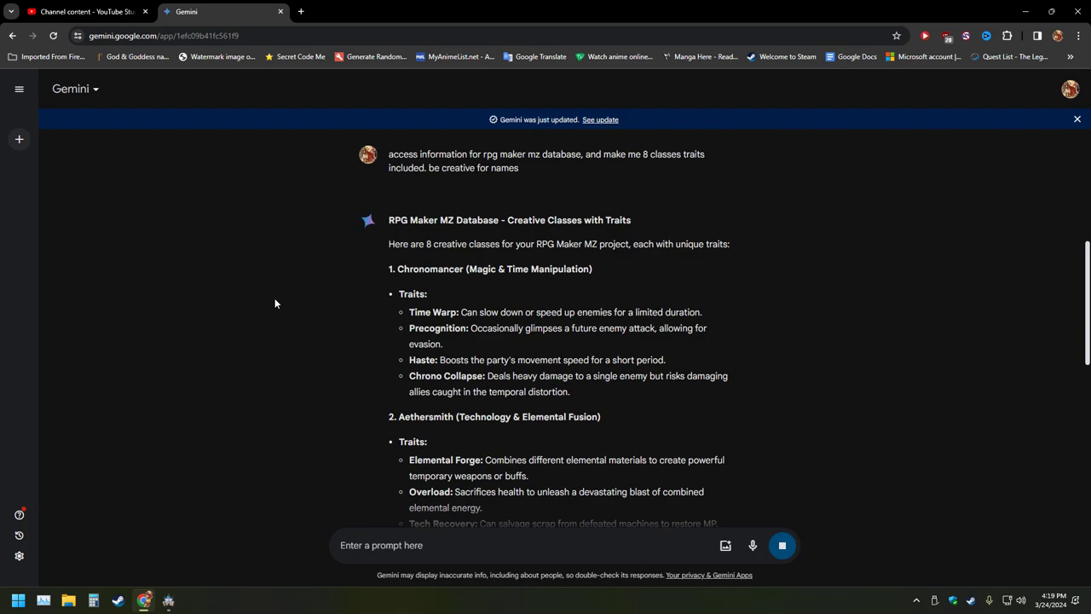
# Read through the regenerated list of eight creative classes and their traits, from Chronomancer to Plague Doctor
pyautogui.scroll(-2, 345, 307)
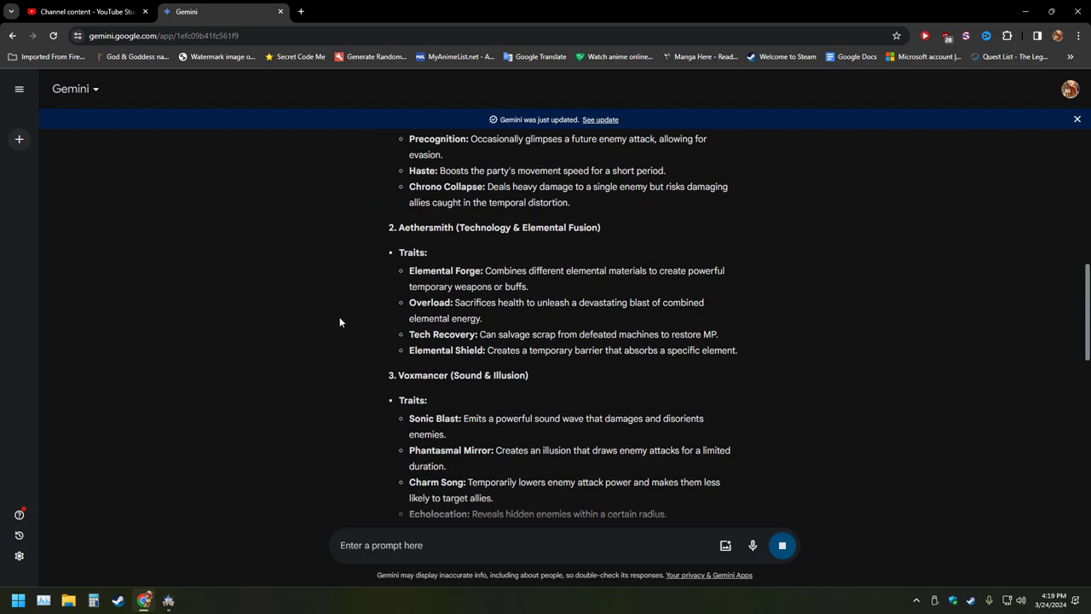
pyautogui.scroll(-2, 339, 317)
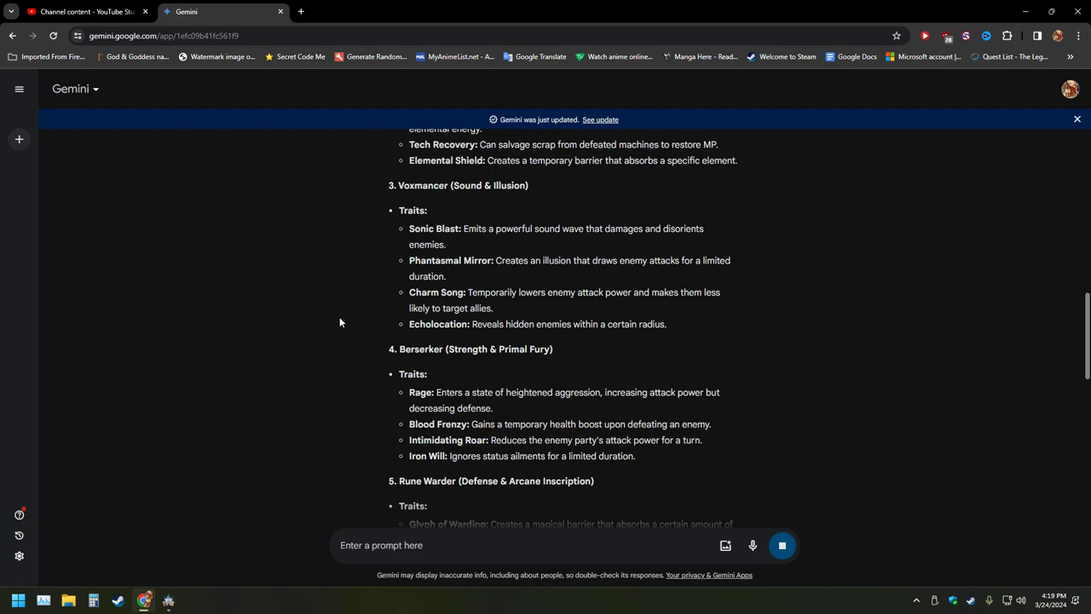
pyautogui.scroll(-2, 339, 320)
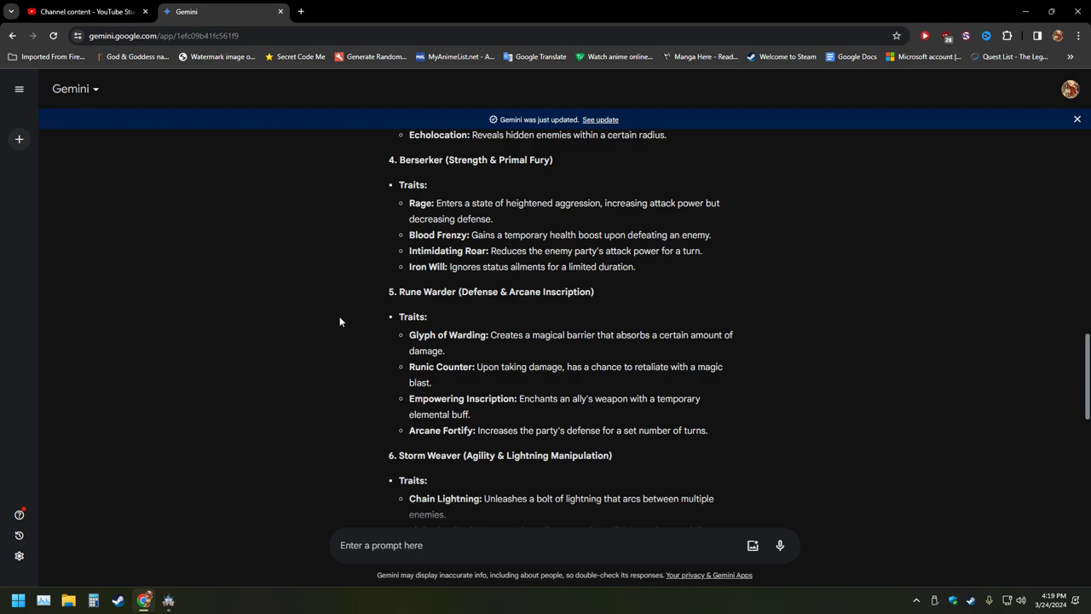
pyautogui.scroll(-2, 339, 321)
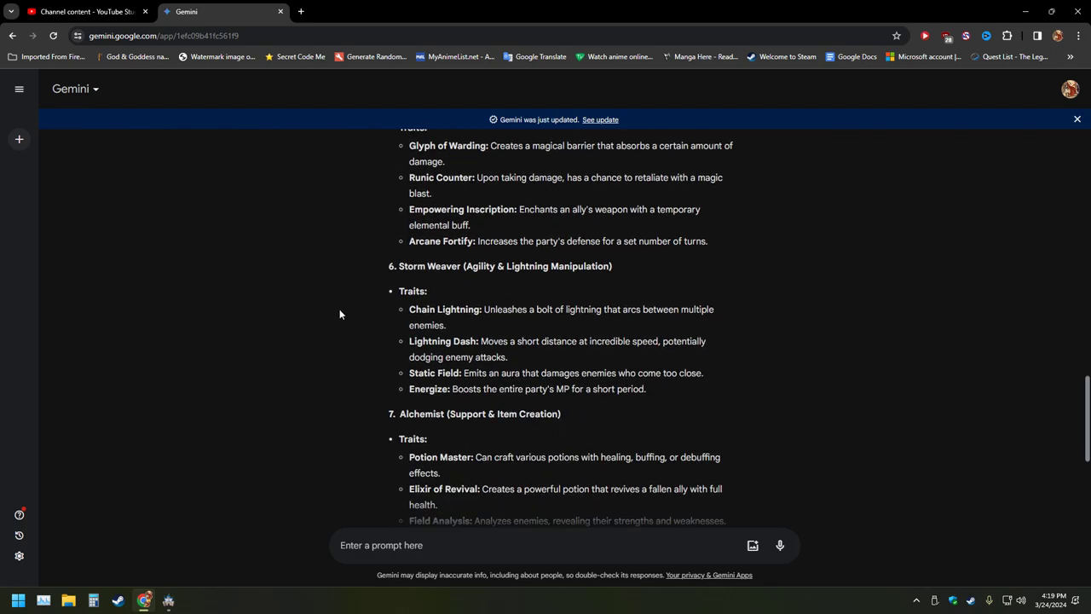
pyautogui.scroll(2, 339, 314)
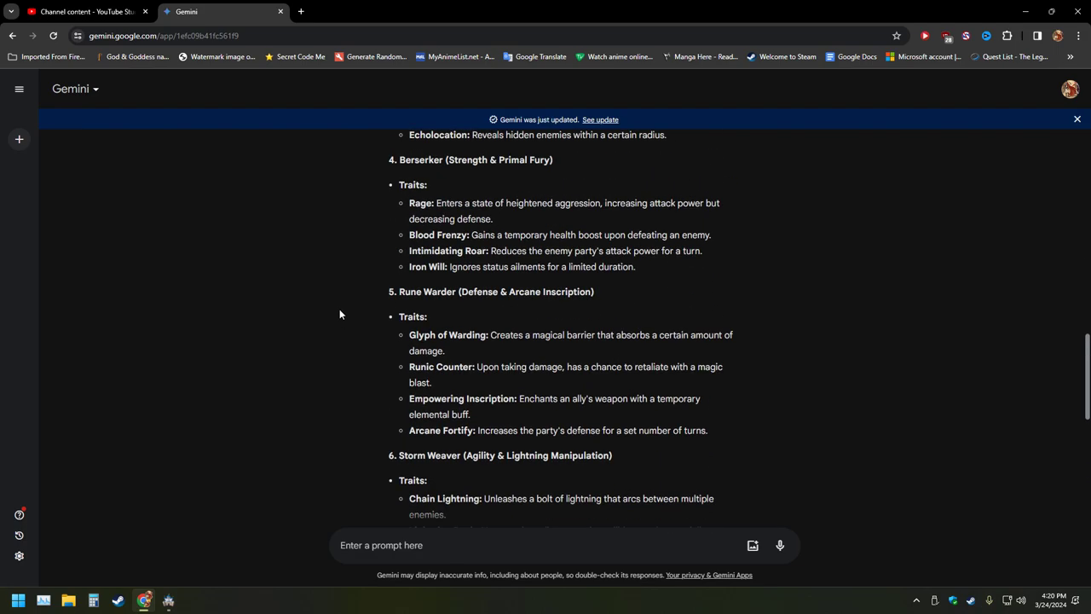
pyautogui.scroll(-5, 340, 314)
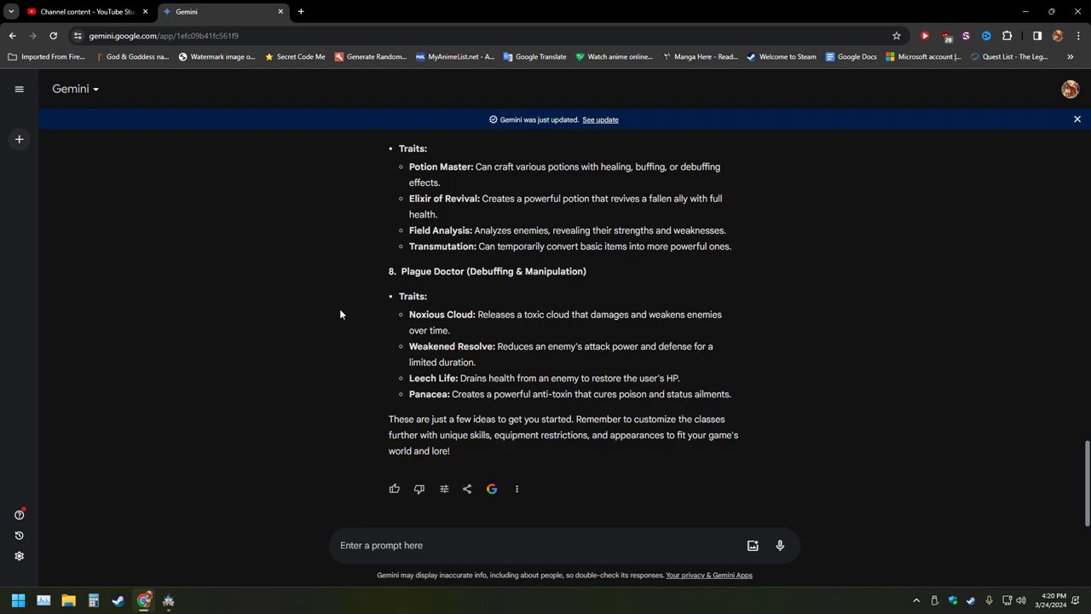
pyautogui.scroll(9, 339, 313)
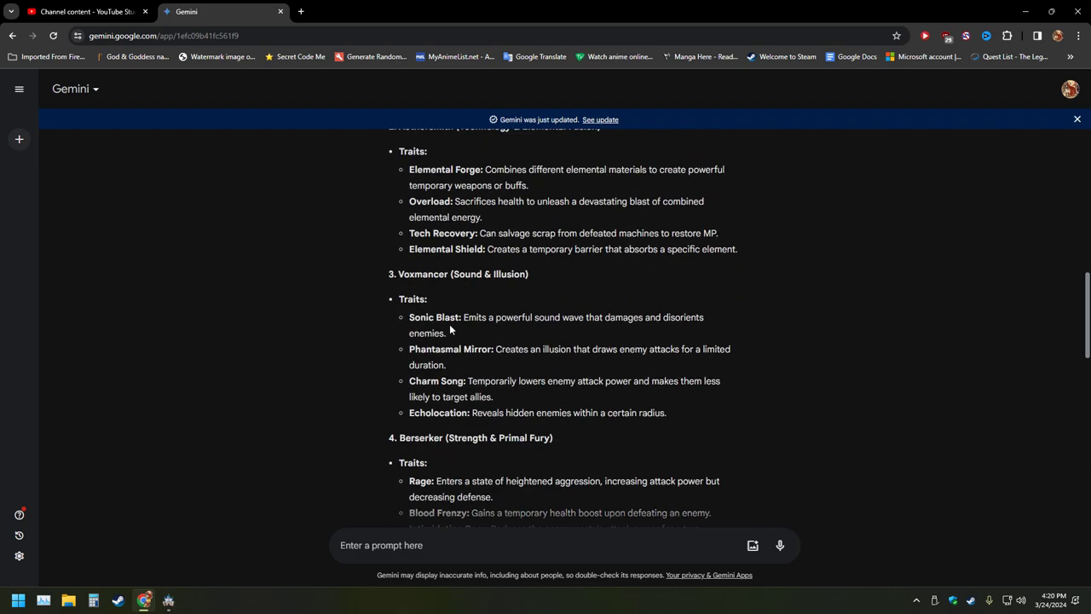
pyautogui.scroll(2, 354, 355)
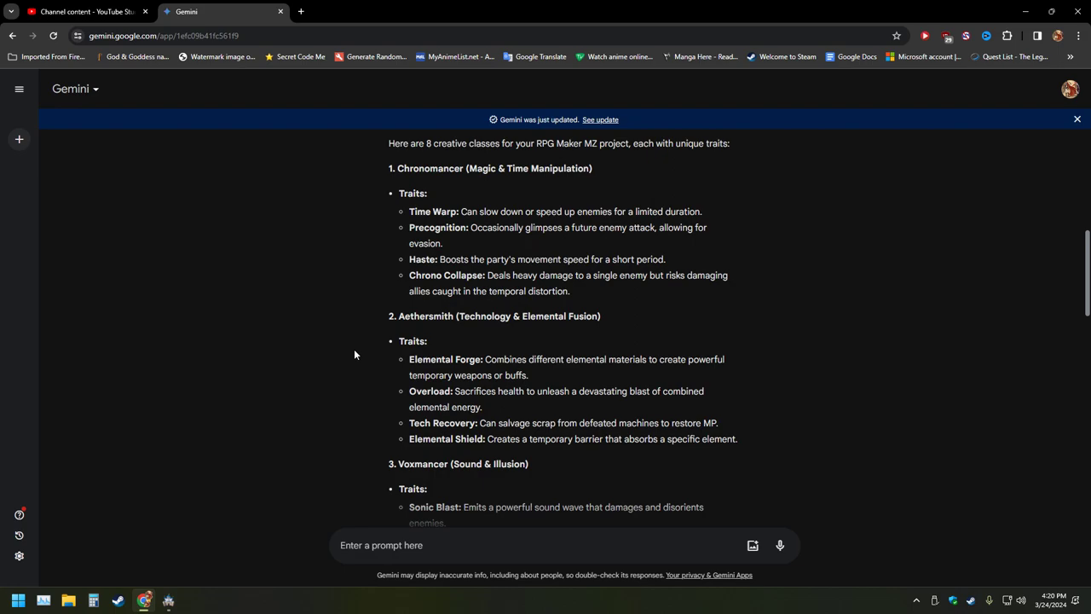
# Close the Gemini chat and switch to the Classes database in RPG Maker MZ
pyautogui.click(280, 11)
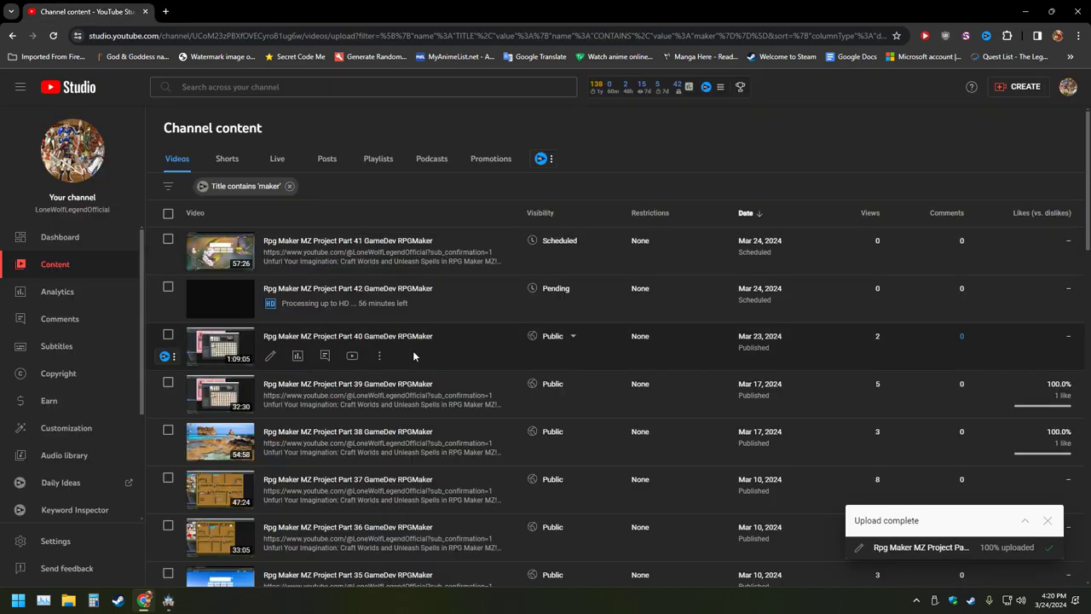
pyautogui.click(169, 600)
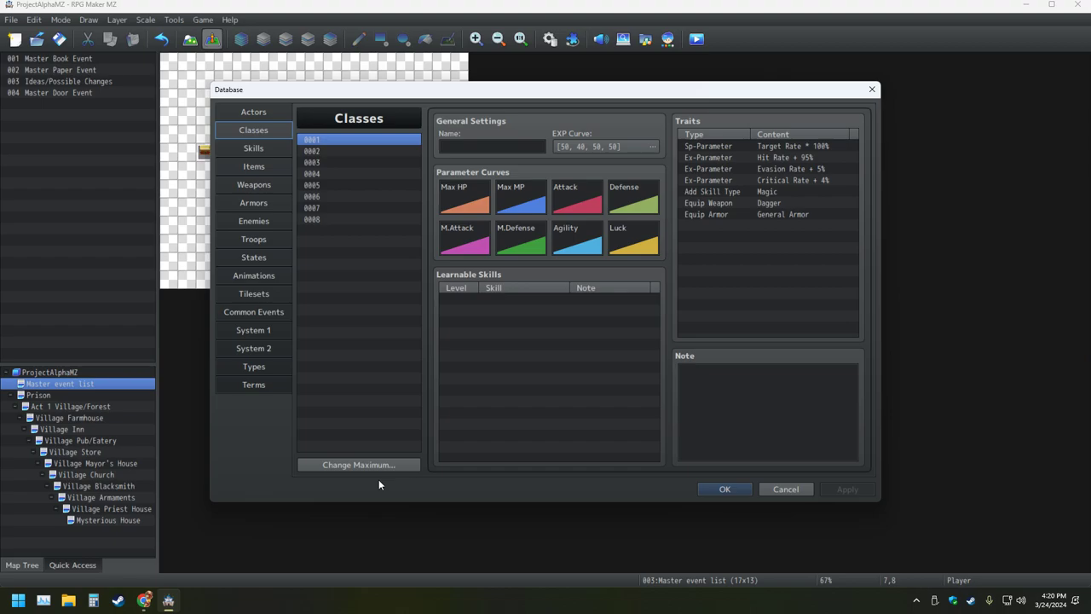
# Return to the browser, search the web for "chatgpt", open the ChatGPT site and close the search results
pyautogui.click(144, 600)
pyautogui.click(165, 11)
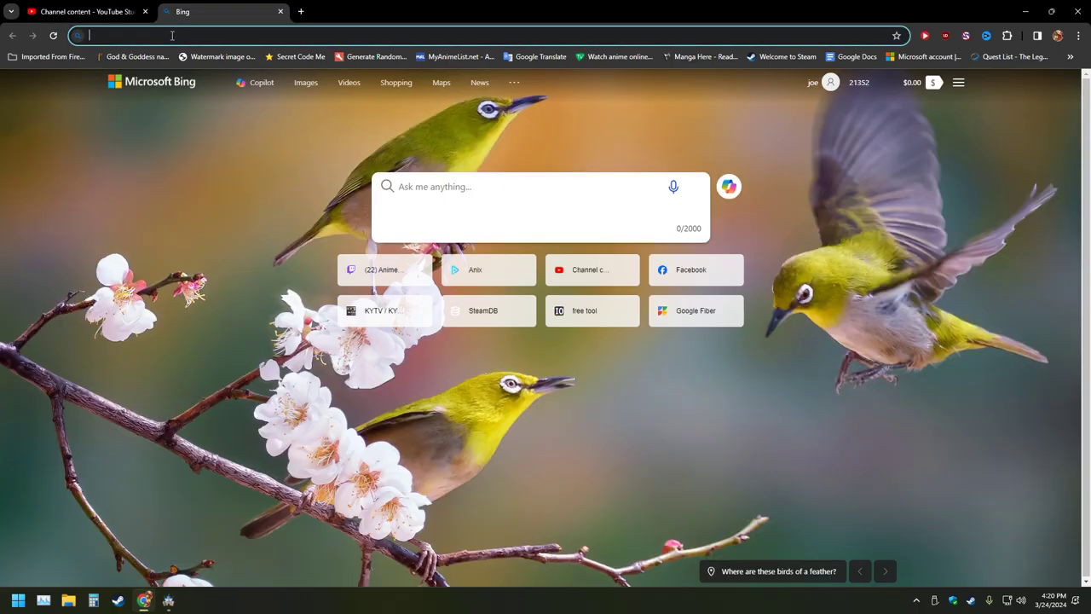
pyautogui.write('cha')
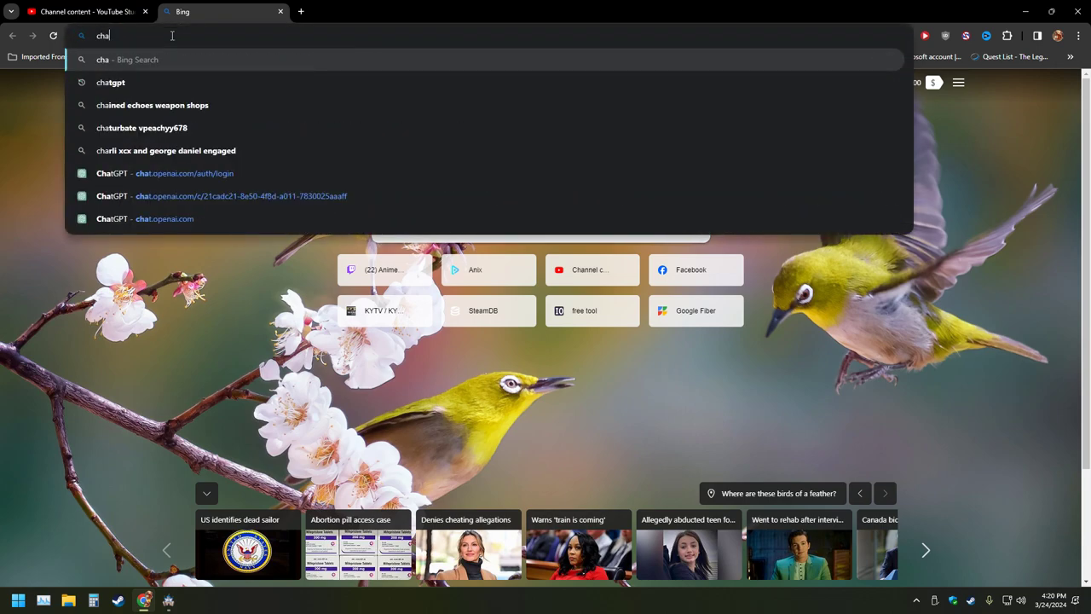
pyautogui.write('tgpt')
pyautogui.press('Return')
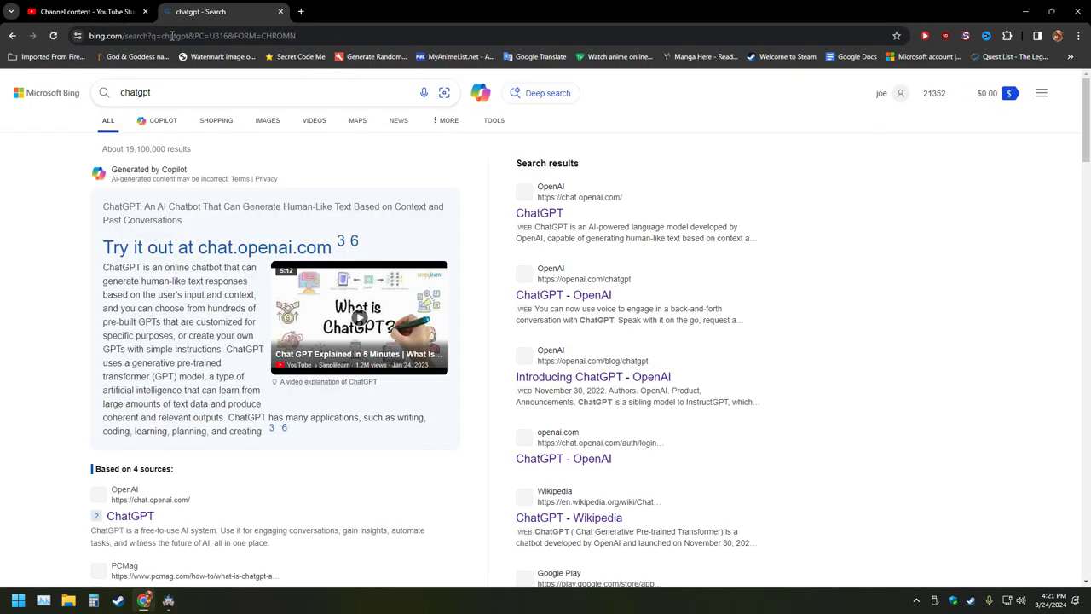
pyautogui.scroll(-3, 203, 318)
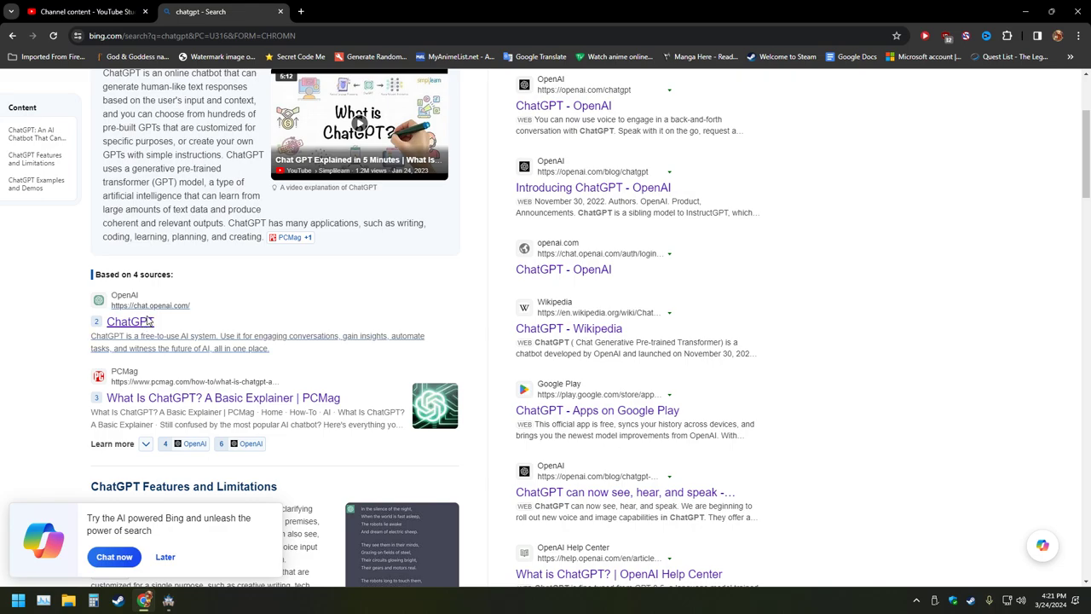
pyautogui.click(127, 321)
pyautogui.click(281, 11)
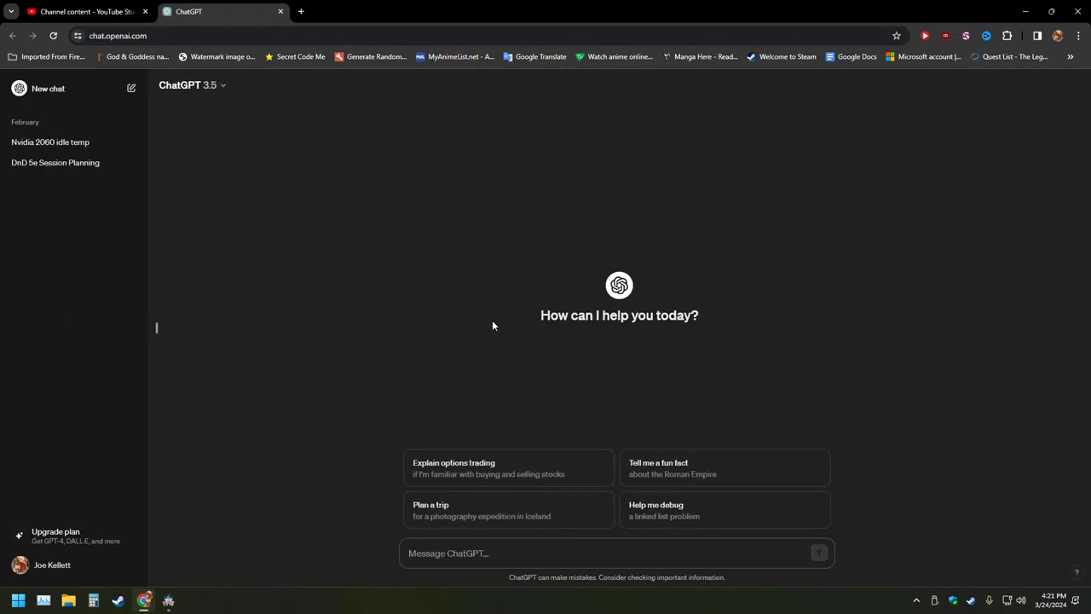
# Delete the old chats "Nvidia 2060 idle temp" and "DnD 5e Session Planning" from the chat history
pyautogui.click(117, 142)
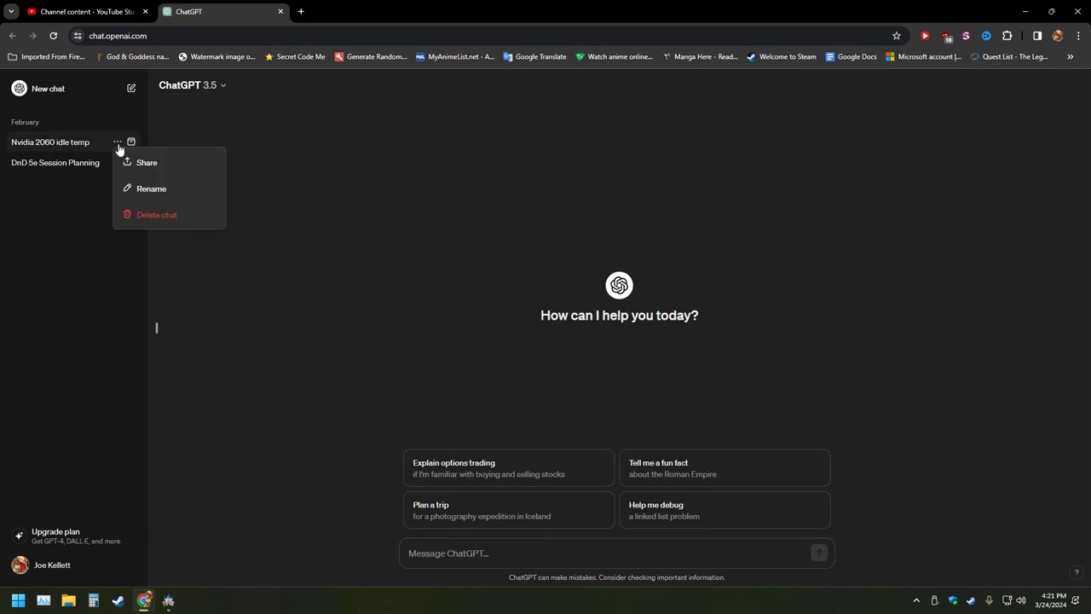
pyautogui.click(157, 215)
pyautogui.click(628, 365)
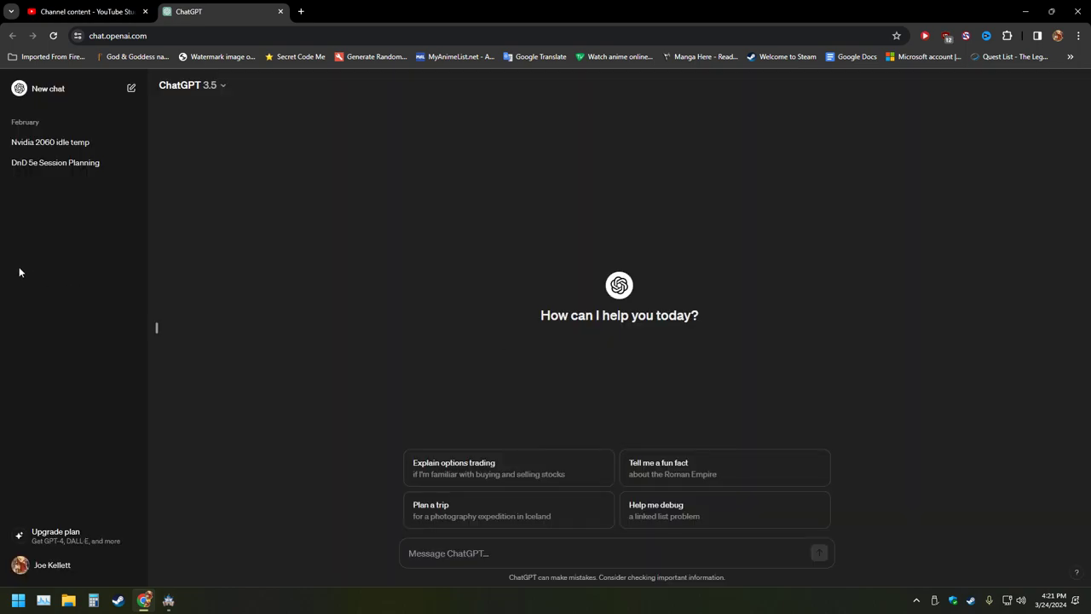
pyautogui.click(117, 143)
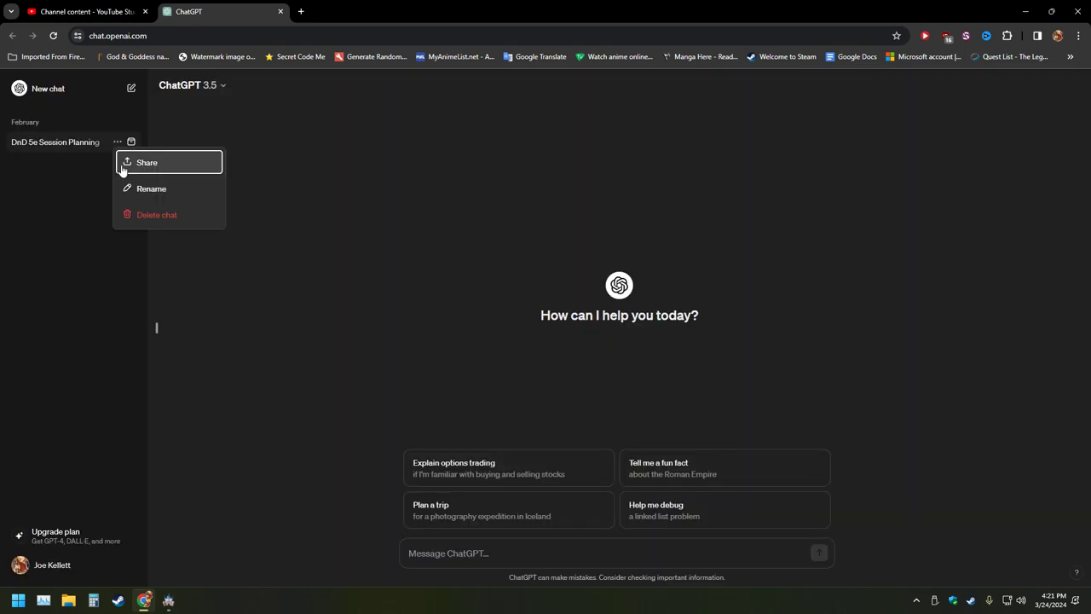
pyautogui.click(147, 218)
pyautogui.click(638, 363)
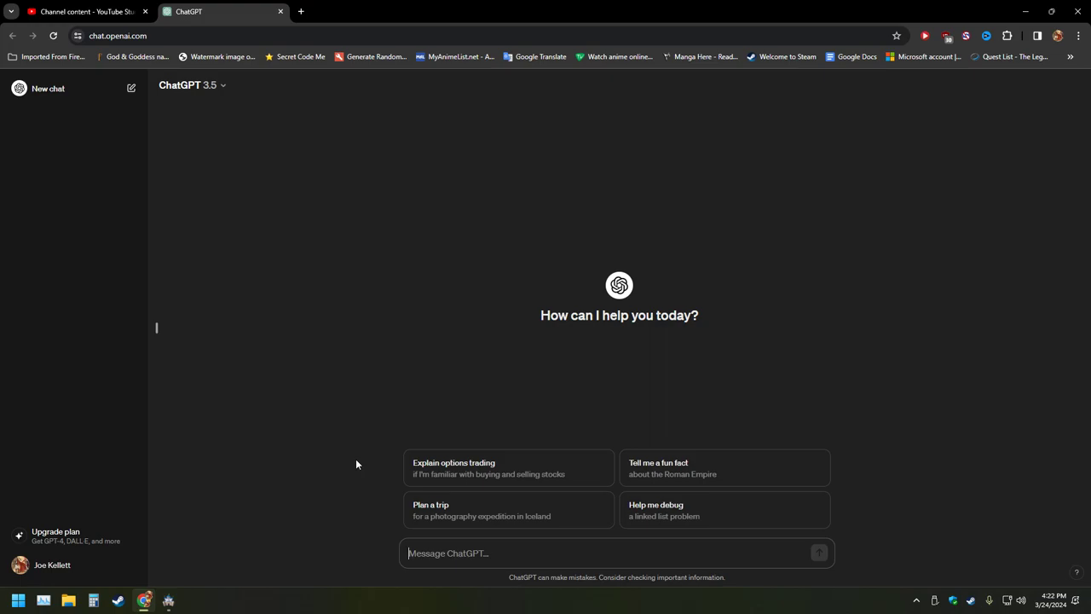
# Draft a new ChatGPT prompt reading "give me 8 creative classes for rpg maker mz fully detailed. names."
pyautogui.write('give ')
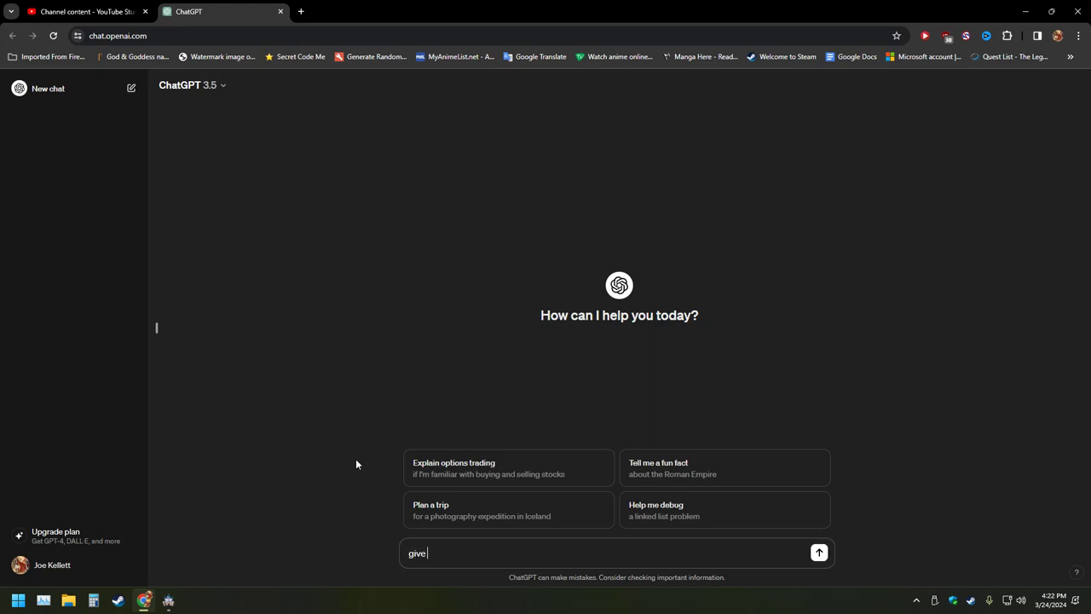
pyautogui.write('me 8 creative classes for')
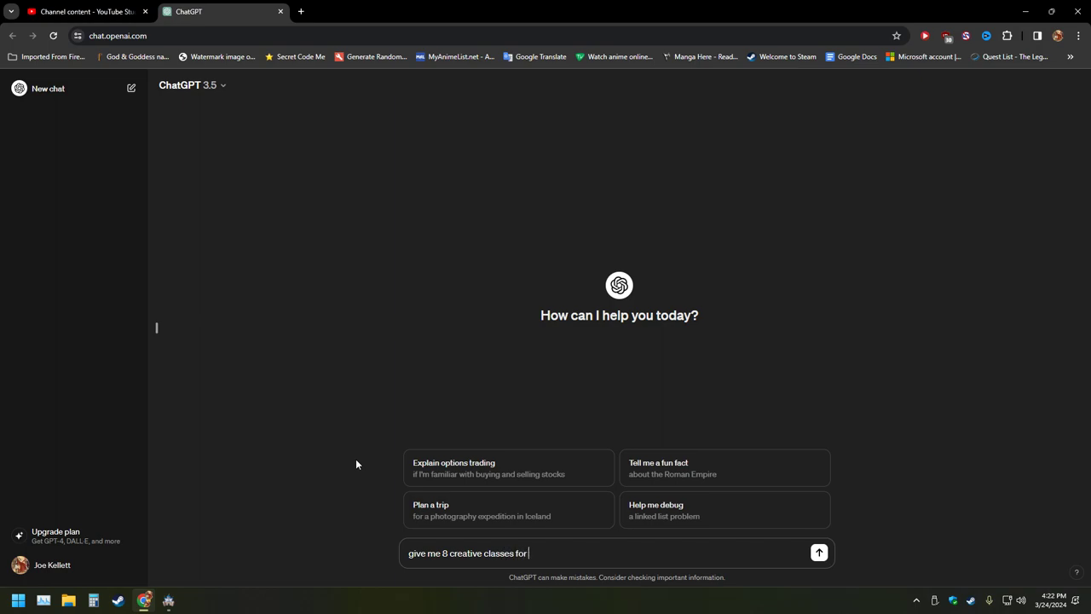
pyautogui.write(' rpg maker mz fully detailed. t')
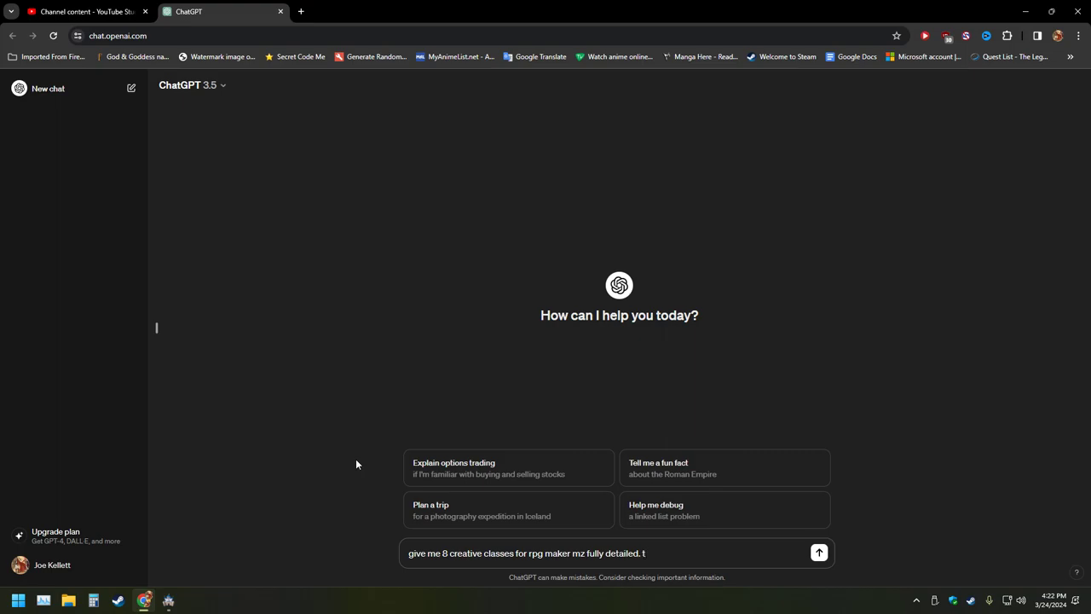
pyautogui.press('BackSpace')
pyautogui.write('na')
pyautogui.write('med ')
pyautogui.write('e')
pyautogui.press('BackSpace')
pyautogui.write('s.')
# Check the class fields in RPG Maker MZ and extend the ChatGPT prompt's ending to "names, parameter curves, skills. and traits"
pyautogui.hotkey('alt', 'Tab')
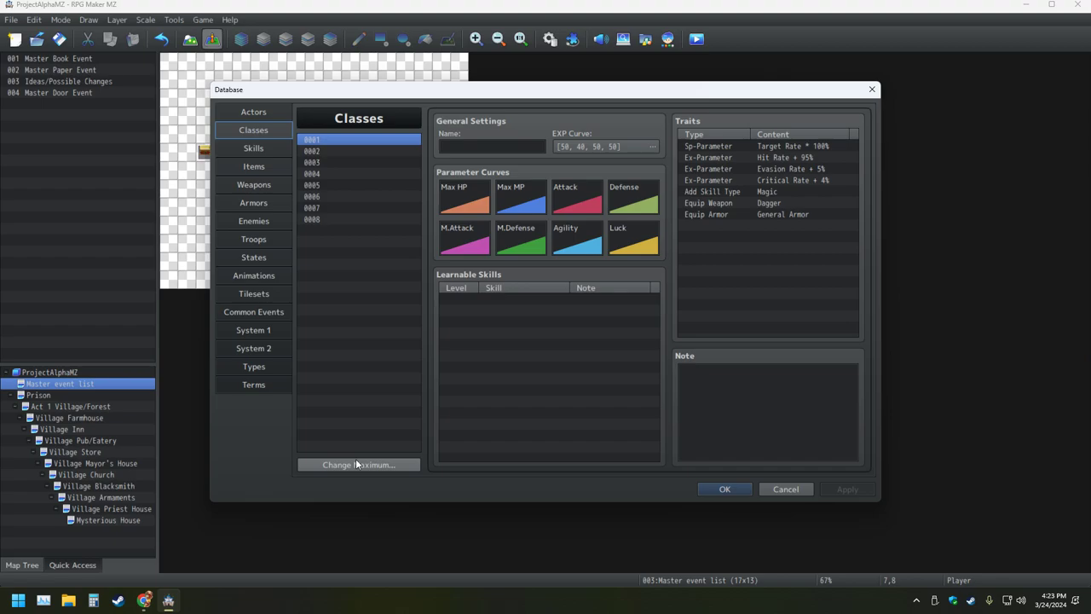
pyautogui.hotkey('alt', 'Tab')
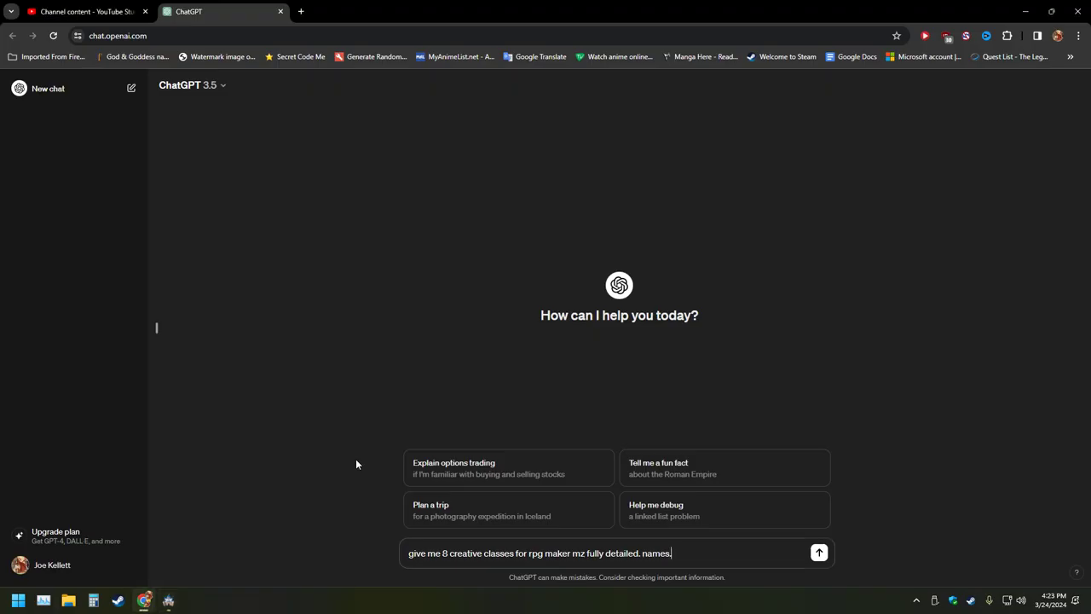
pyautogui.press('BackSpace')
pyautogui.write(', parameter curves ski')
pyautogui.press('BackSpace')
pyautogui.press('BackSpace')
pyautogui.press('BackSpace')
pyautogui.press('BackSpace')
pyautogui.write(', skills.a dn')
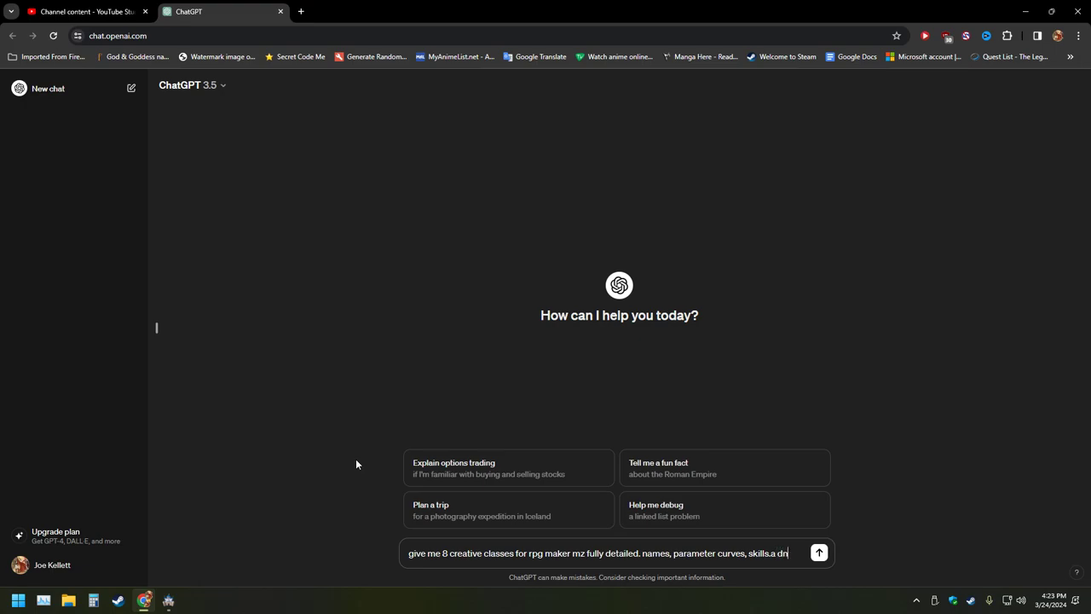
pyautogui.press('BackSpace')
pyautogui.press('BackSpace')
pyautogui.press('BackSpace')
pyautogui.press('BackSpace')
pyautogui.write('and traits')
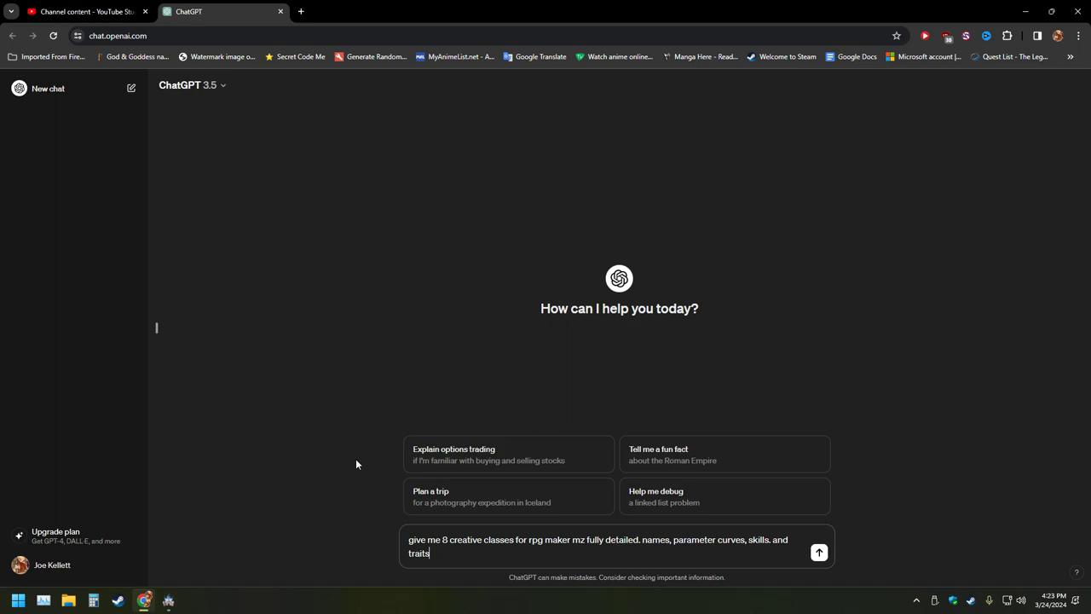
# Send the prompt and read back through the generated classes from Mystic Bard up to Geomancer
pyautogui.press('Return')
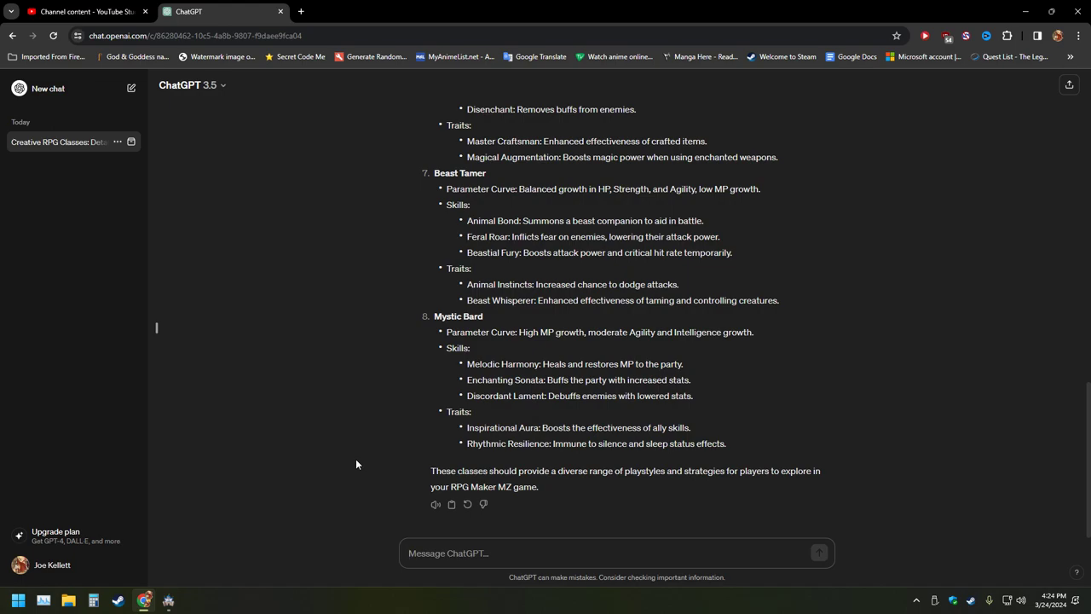
pyautogui.scroll(7, 394, 418)
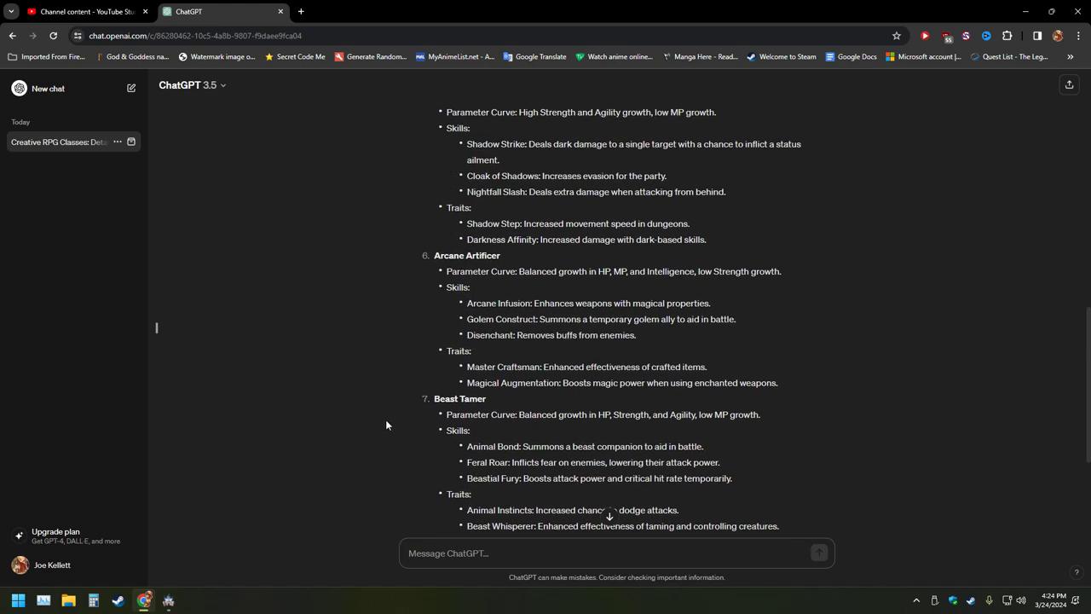
pyautogui.scroll(4, 386, 425)
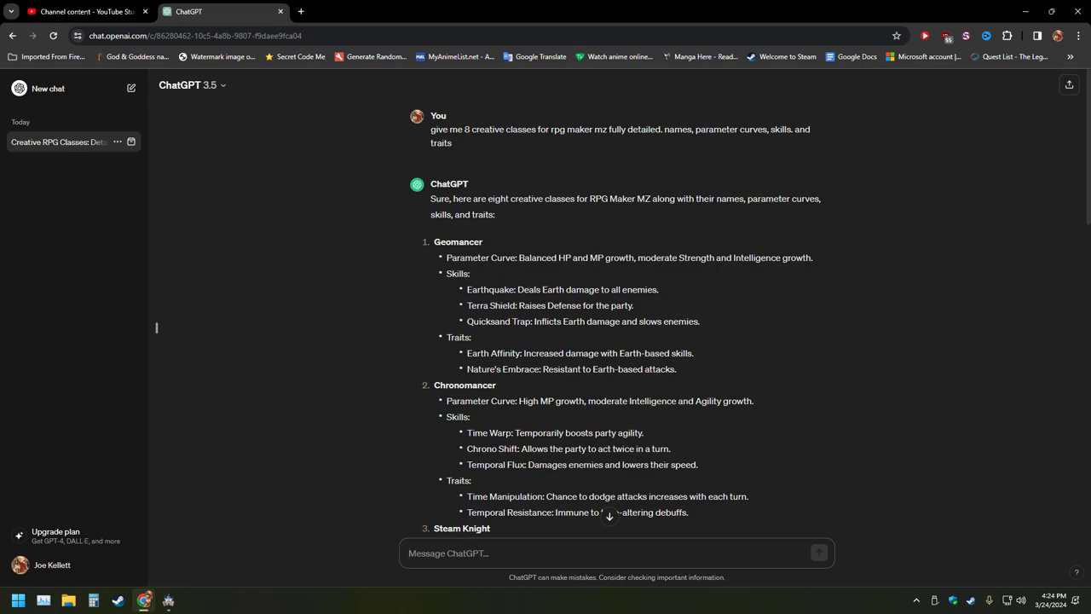
# Switch to RPG Maker MZ and browse skills 0021–0040 for a new learnable skill of class 0001, without picking one
pyautogui.hotkey('alt', 'Tab')
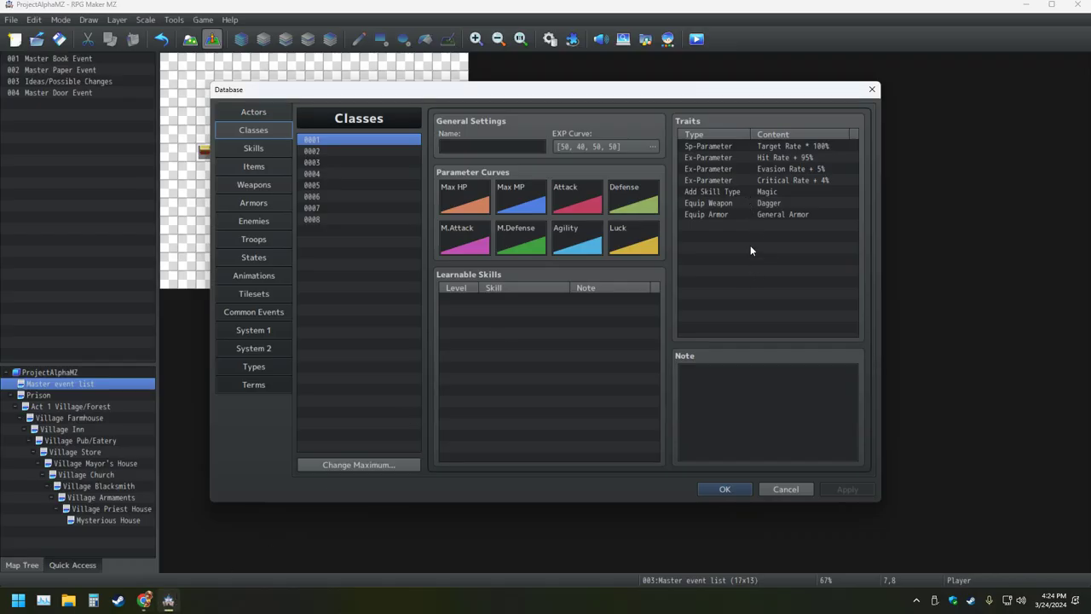
pyautogui.click(538, 300)
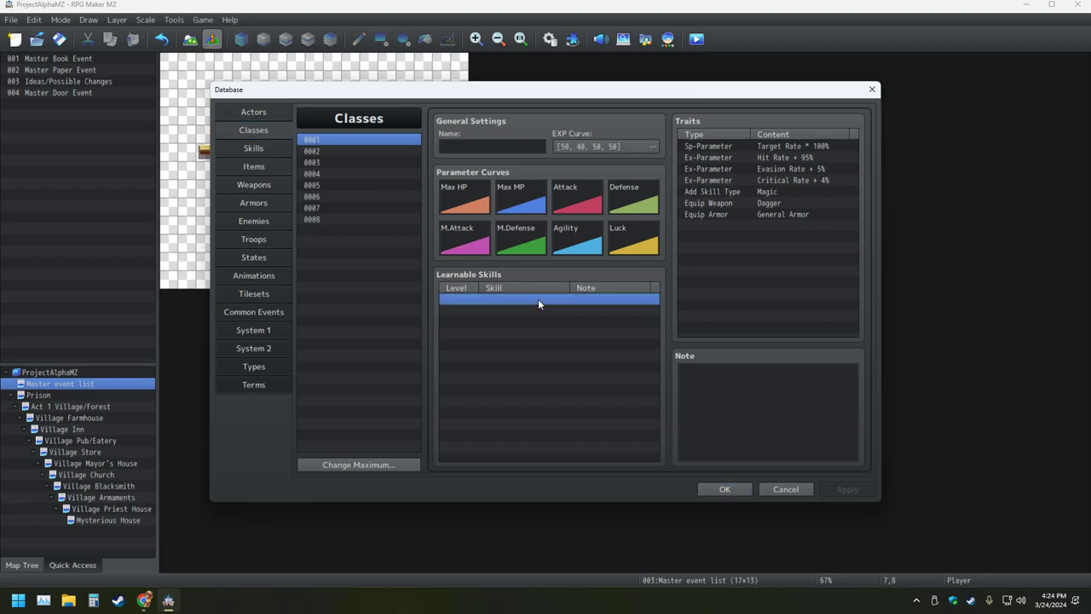
pyautogui.doubleClick(538, 299)
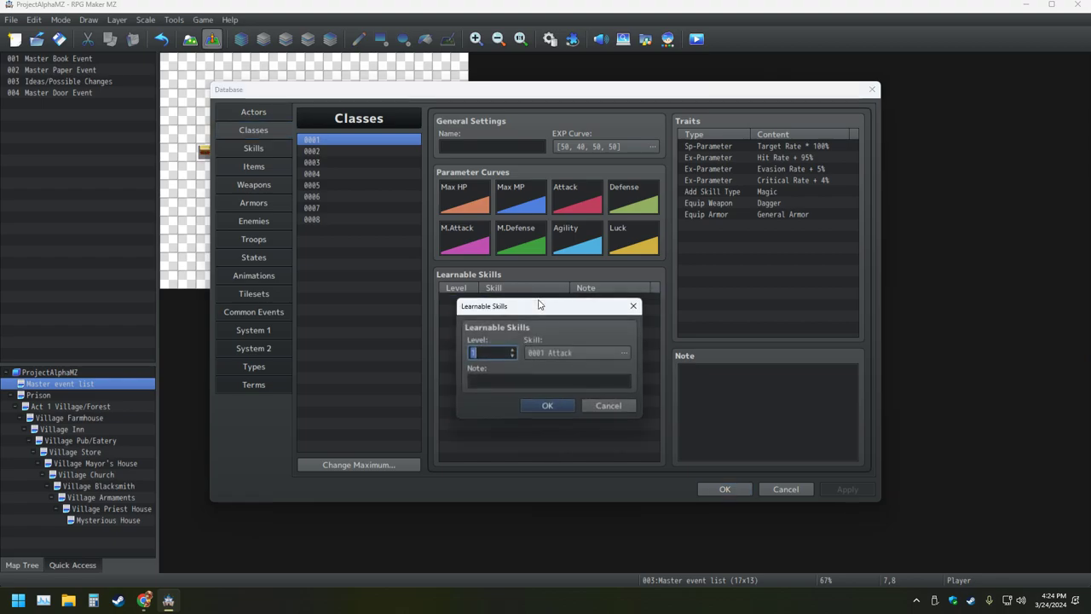
pyautogui.click(600, 355)
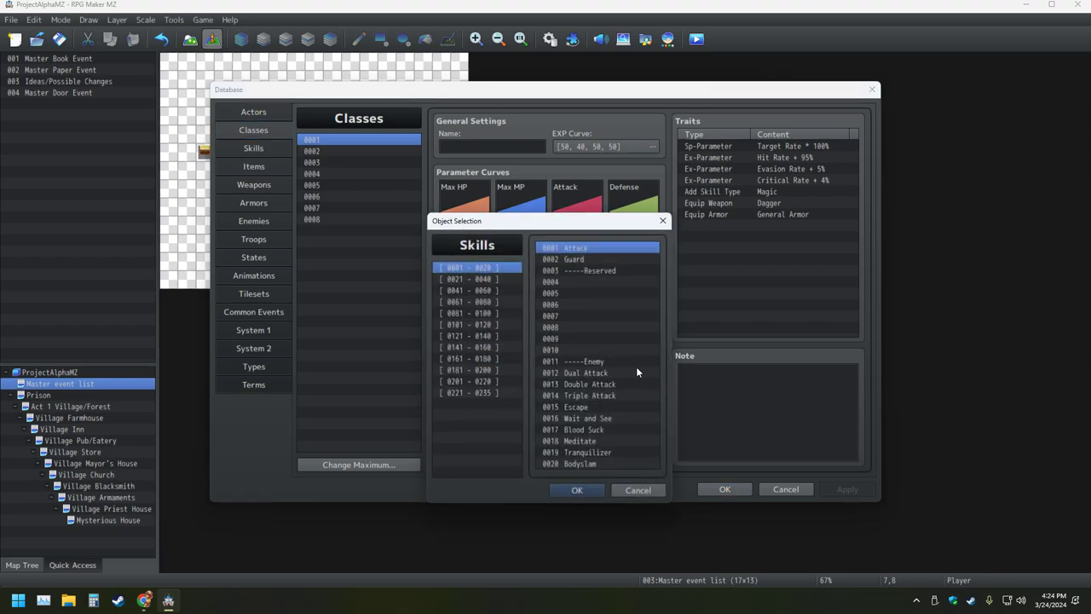
pyautogui.click(482, 280)
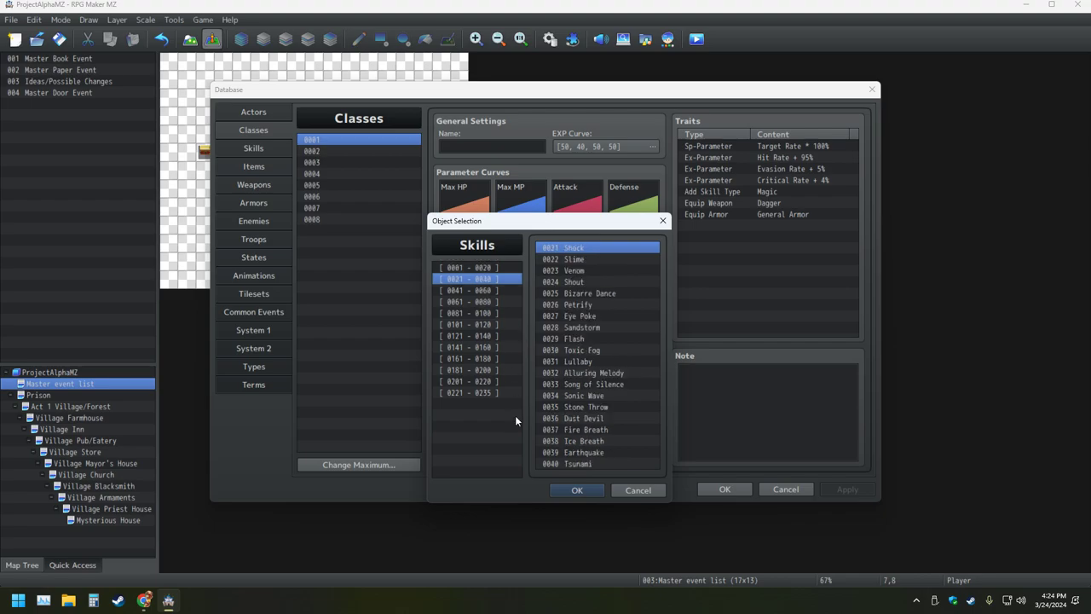
pyautogui.click(635, 490)
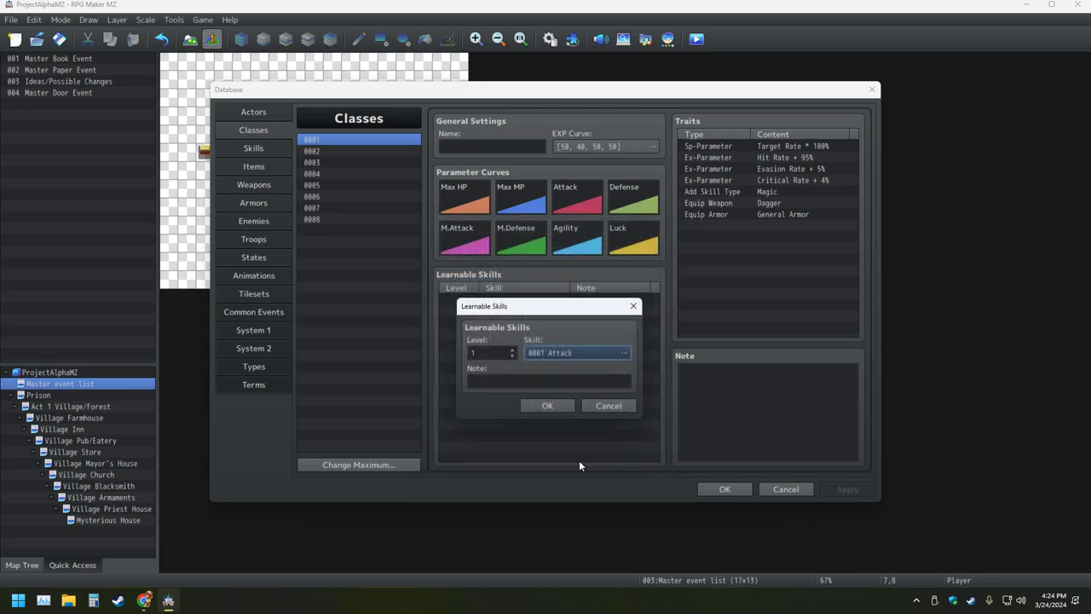